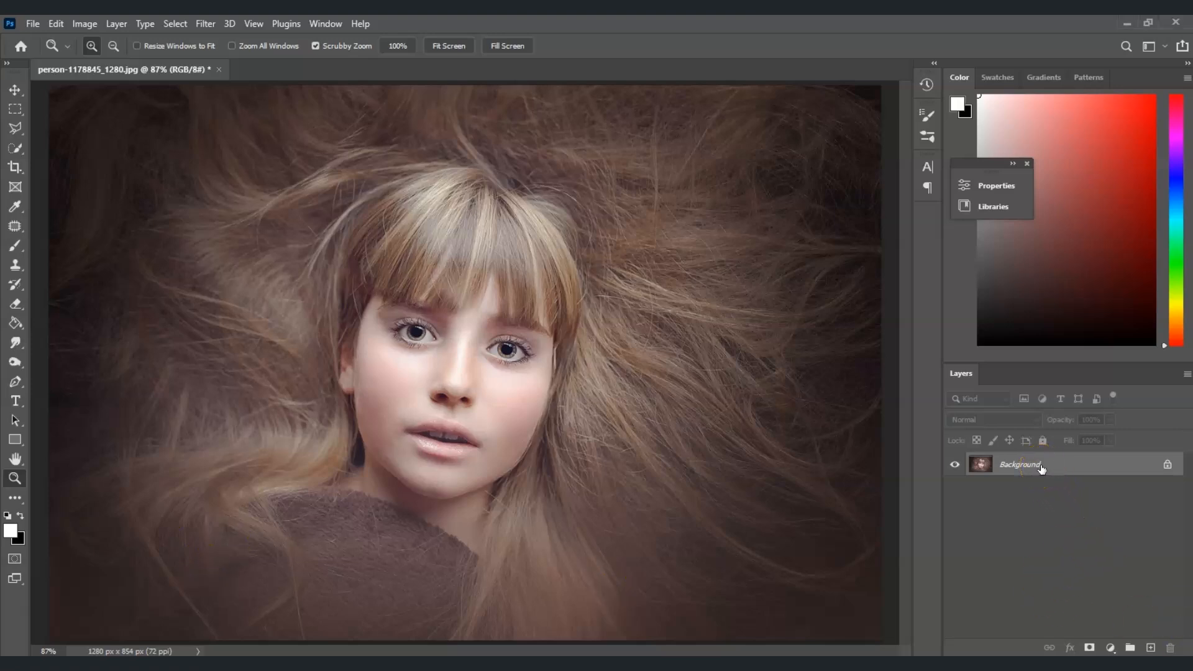
Duplicate the Background layer.
key(ctrl+j)
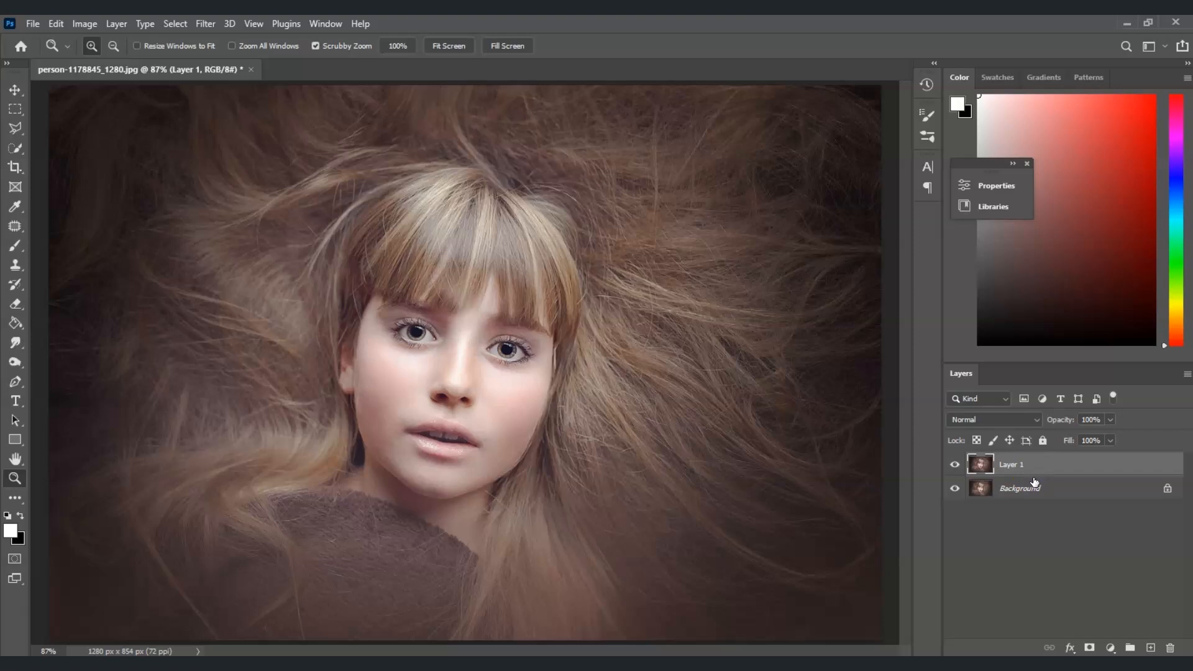
click(1061, 522)
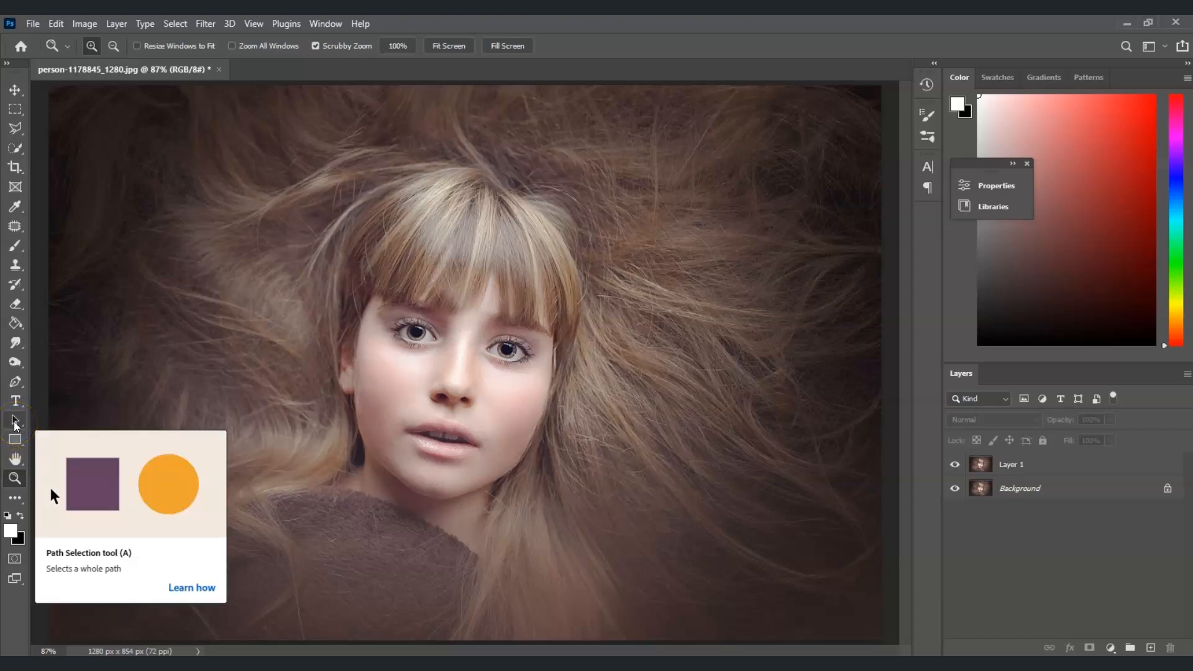
Draw a rectangle shape about 435 × 459 px covering the girl's face.
click(18, 440)
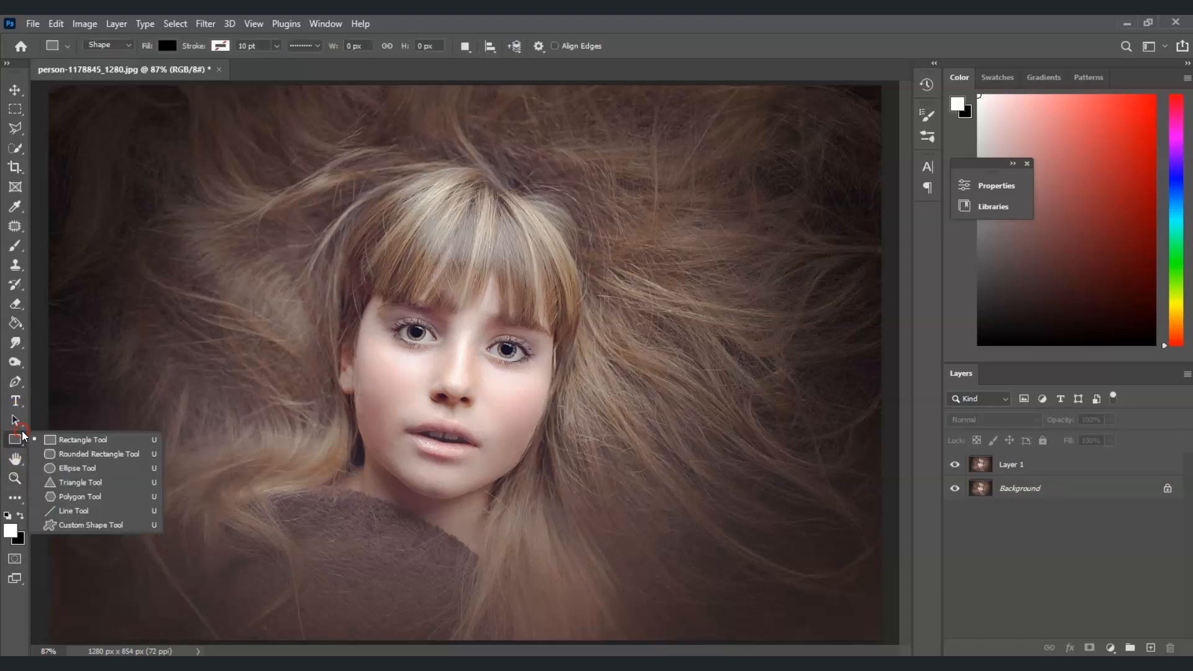
click(72, 446)
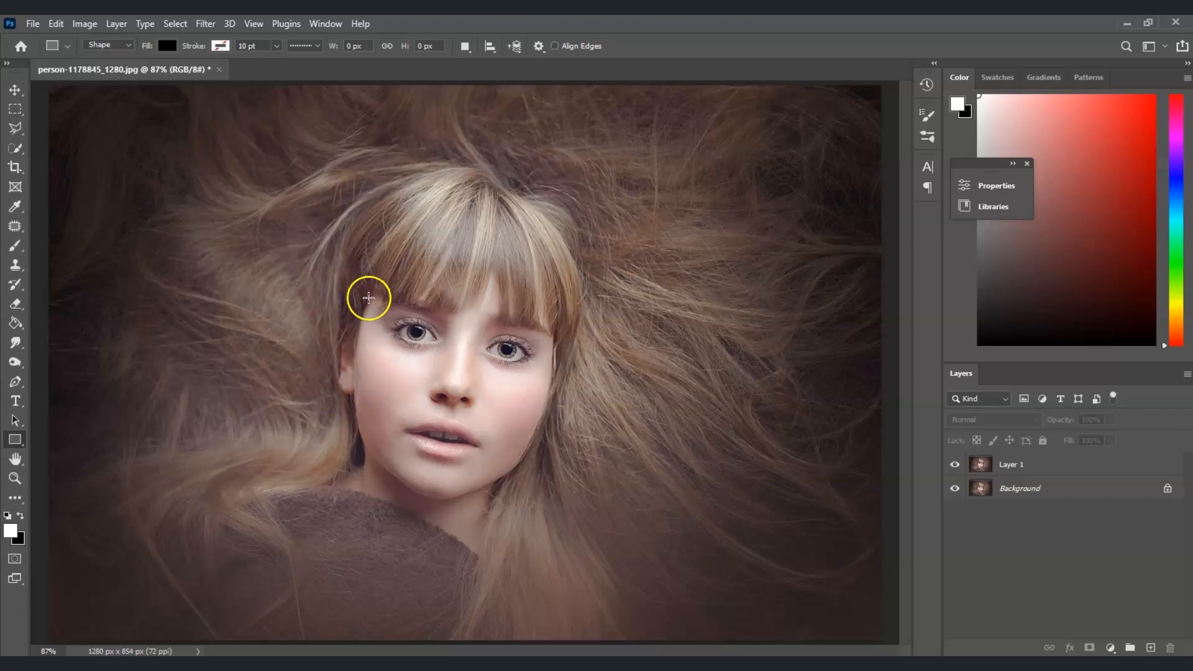
drag(285, 192, 567, 490)
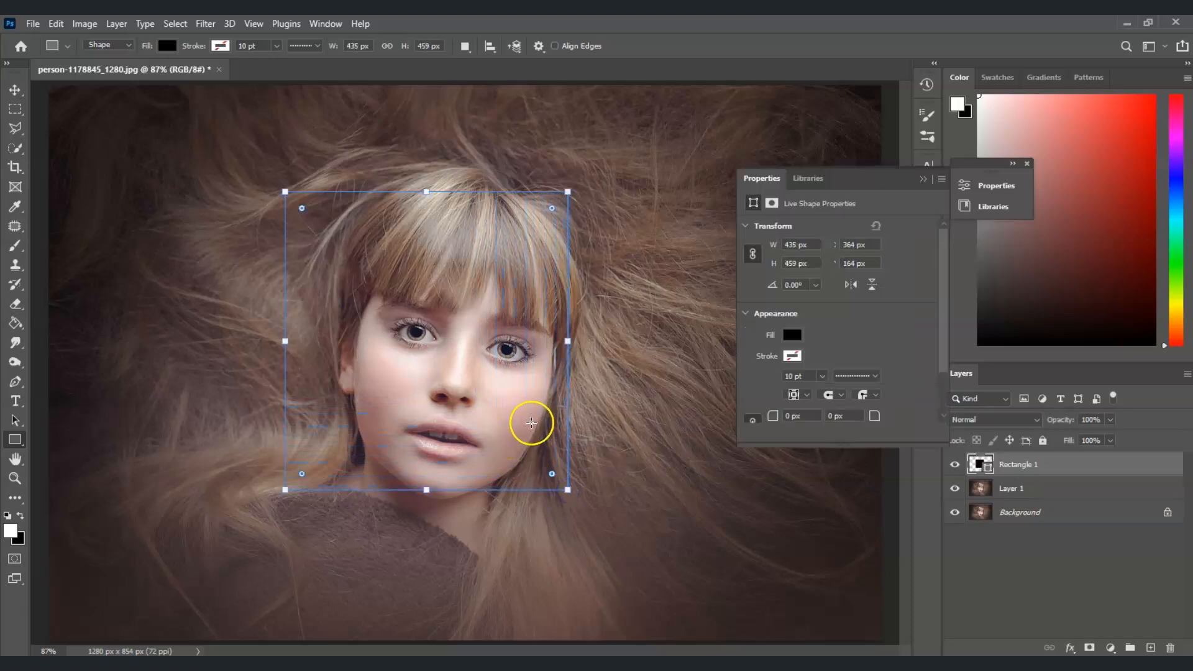
Set the rectangle's fill colour to white and finish the shape.
click(792, 334)
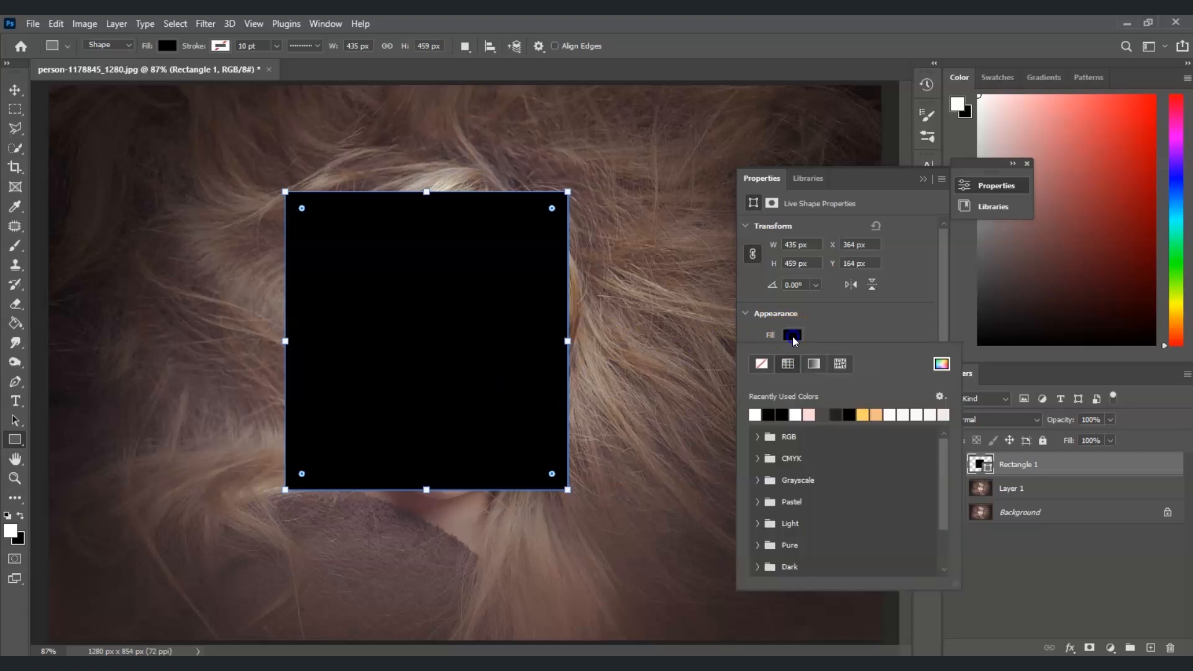
click(757, 416)
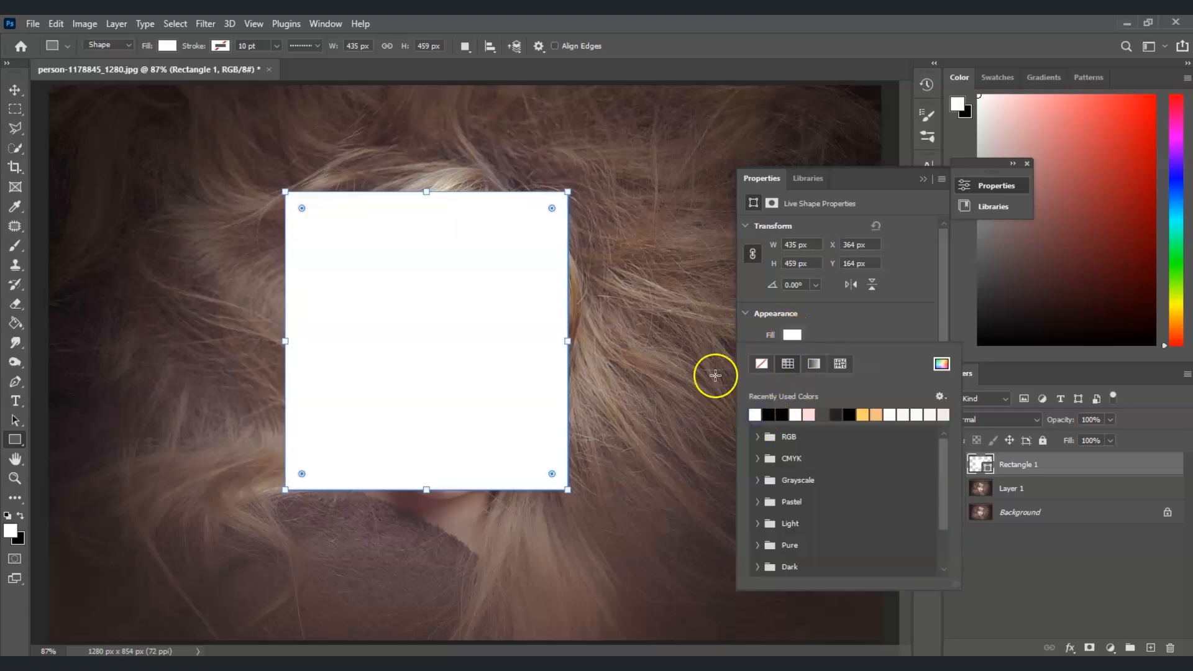
click(907, 303)
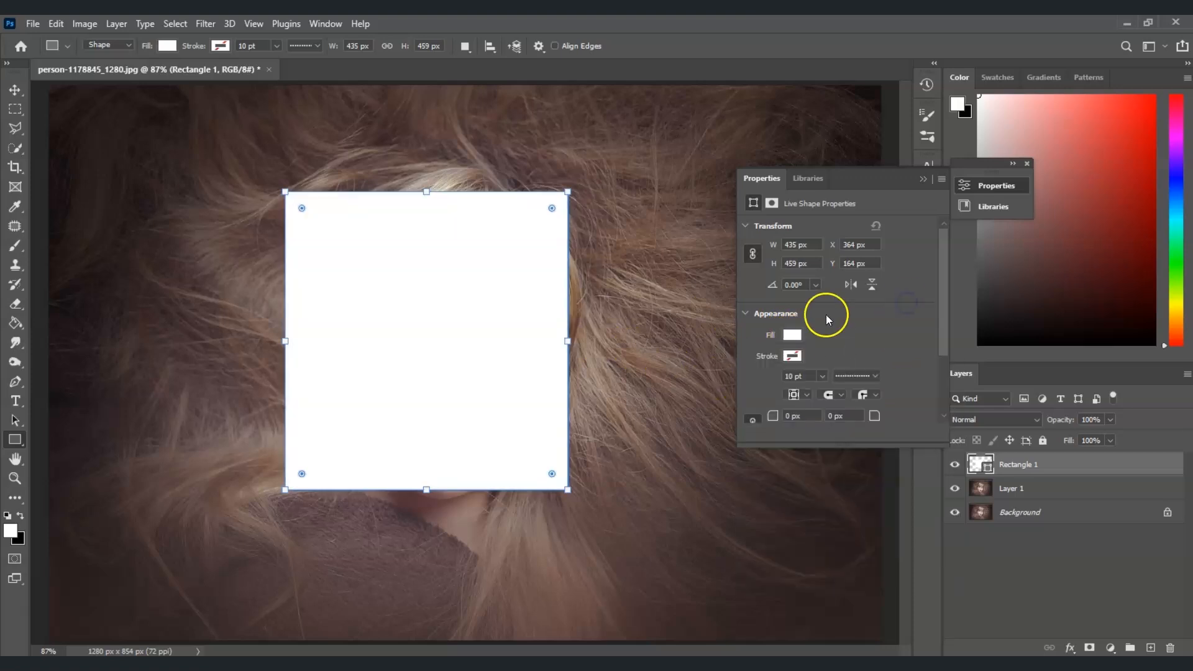
key(Return)
click(1055, 571)
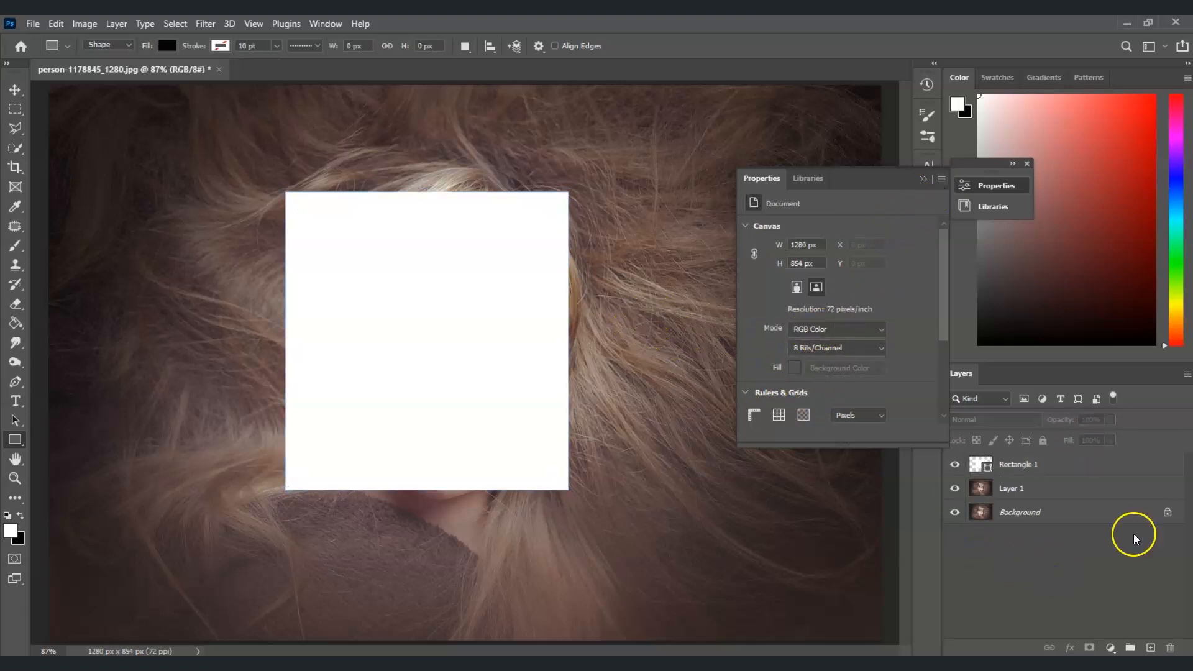
Rasterize the Rectangle 1 shape layer.
click(927, 180)
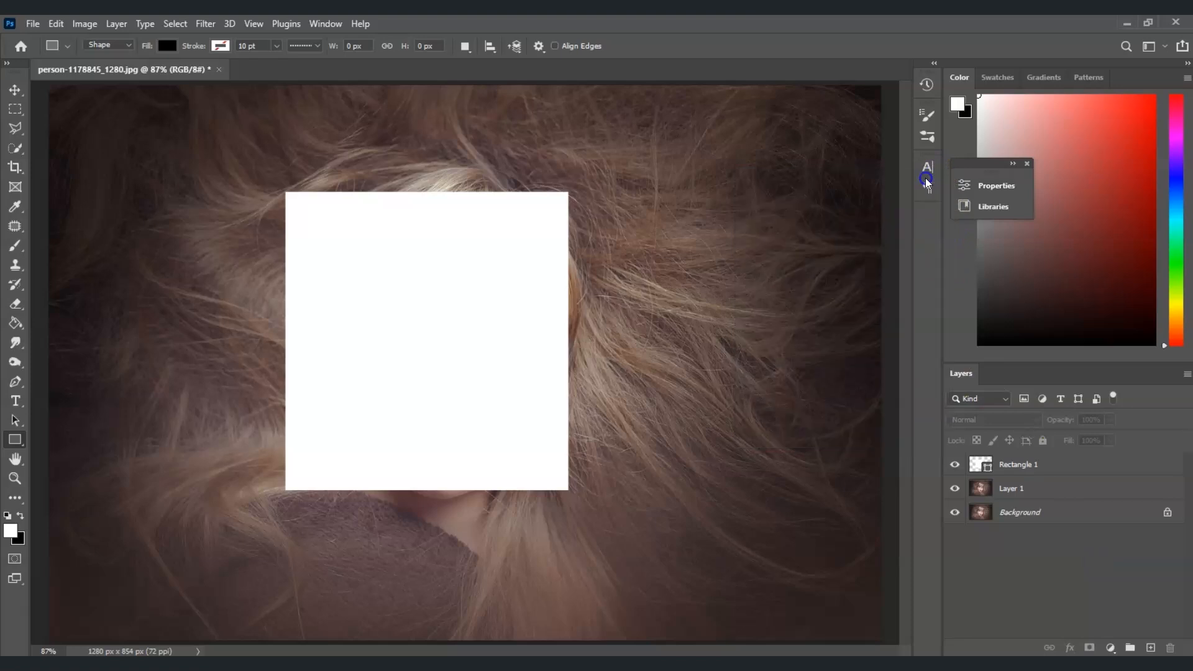
click(1022, 466)
right_click(1022, 467)
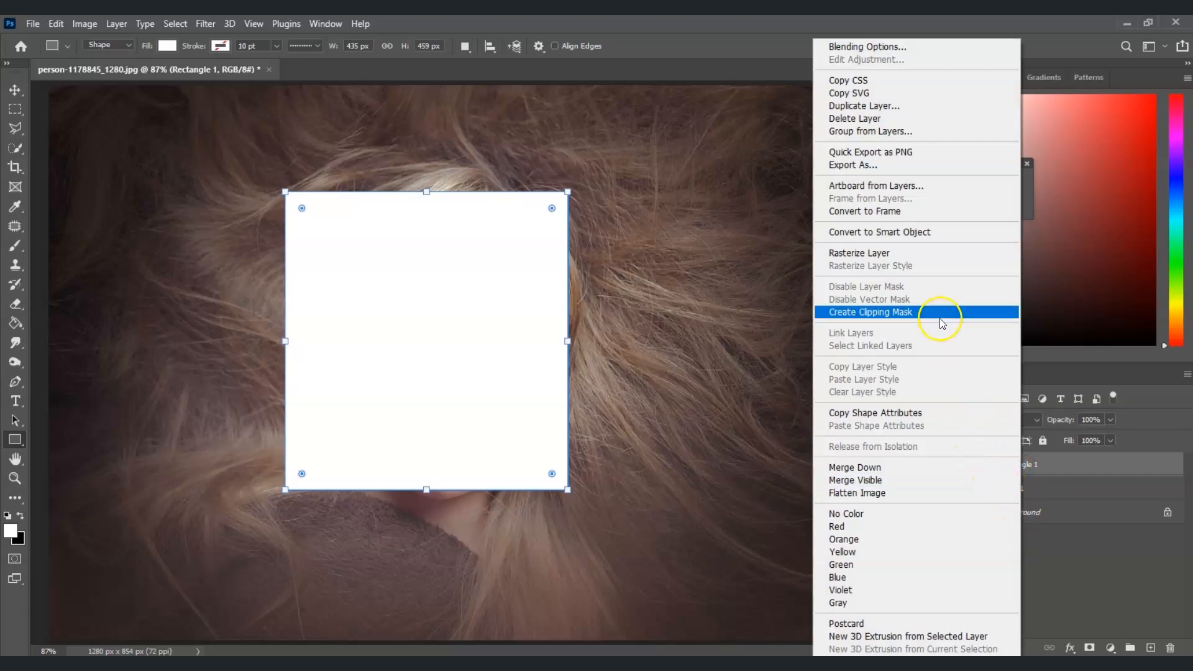
click(909, 250)
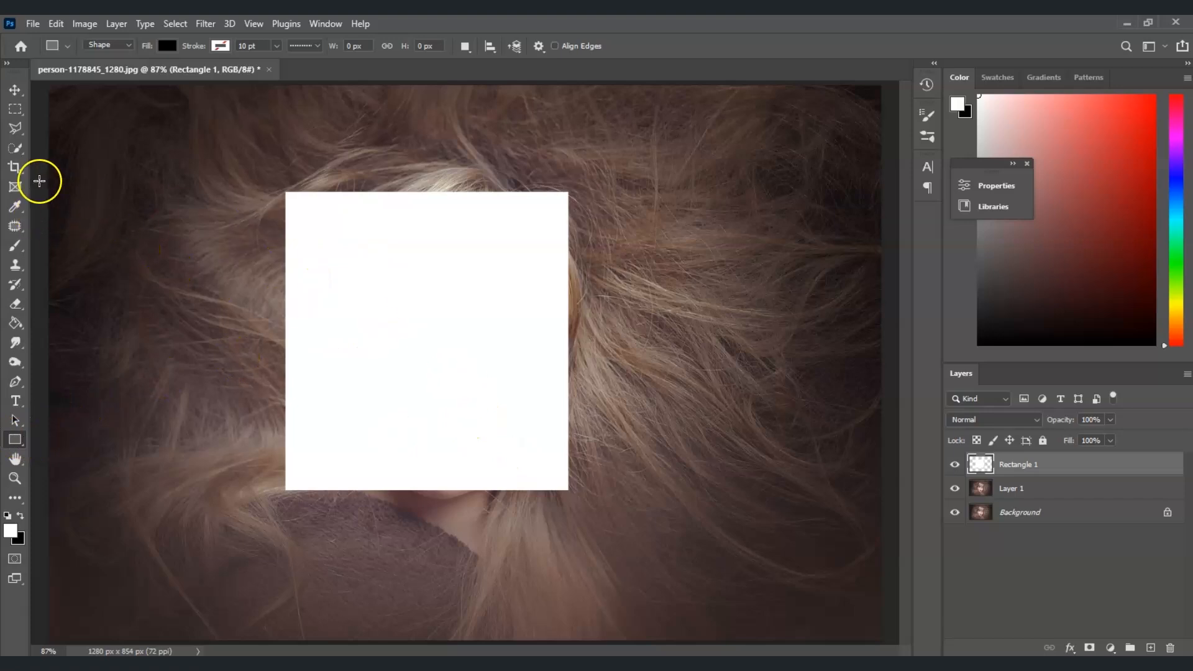
Select an inner rectangle of the white shape, leaving a wider bottom border, and cut it to a new layer.
drag(16, 110, 56, 109)
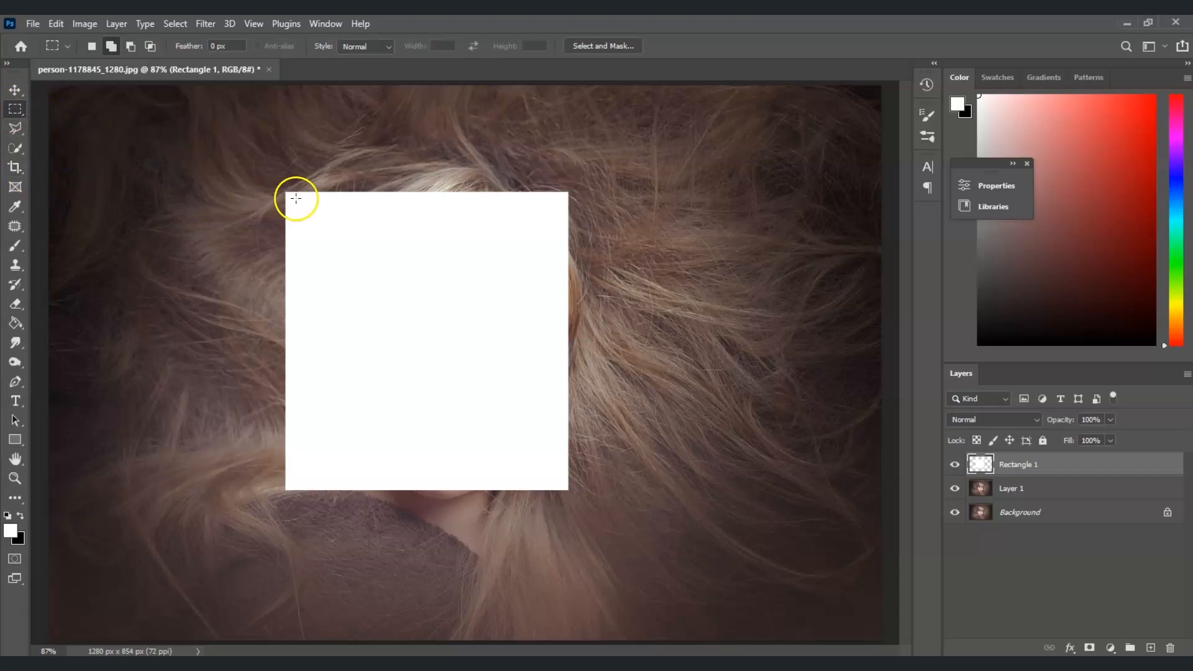
drag(294, 197, 559, 466)
key(ctrl+shift+j)
Duplicate Layer 1 and move the copy to the top of the layer stack.
click(1026, 489)
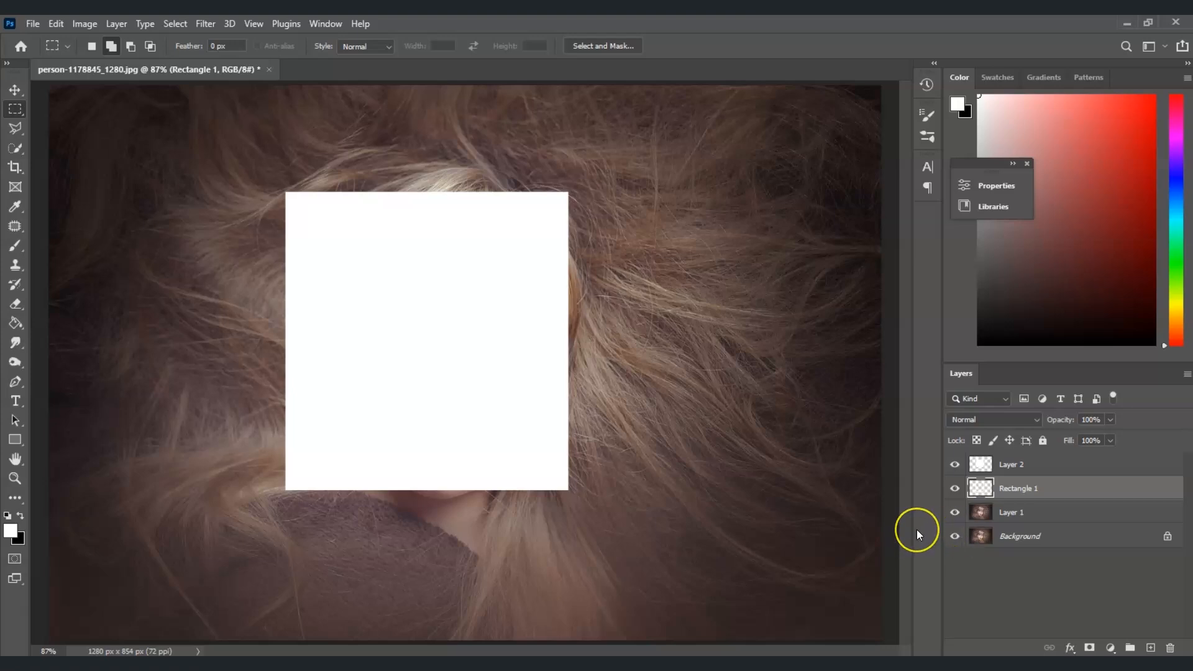
click(1020, 515)
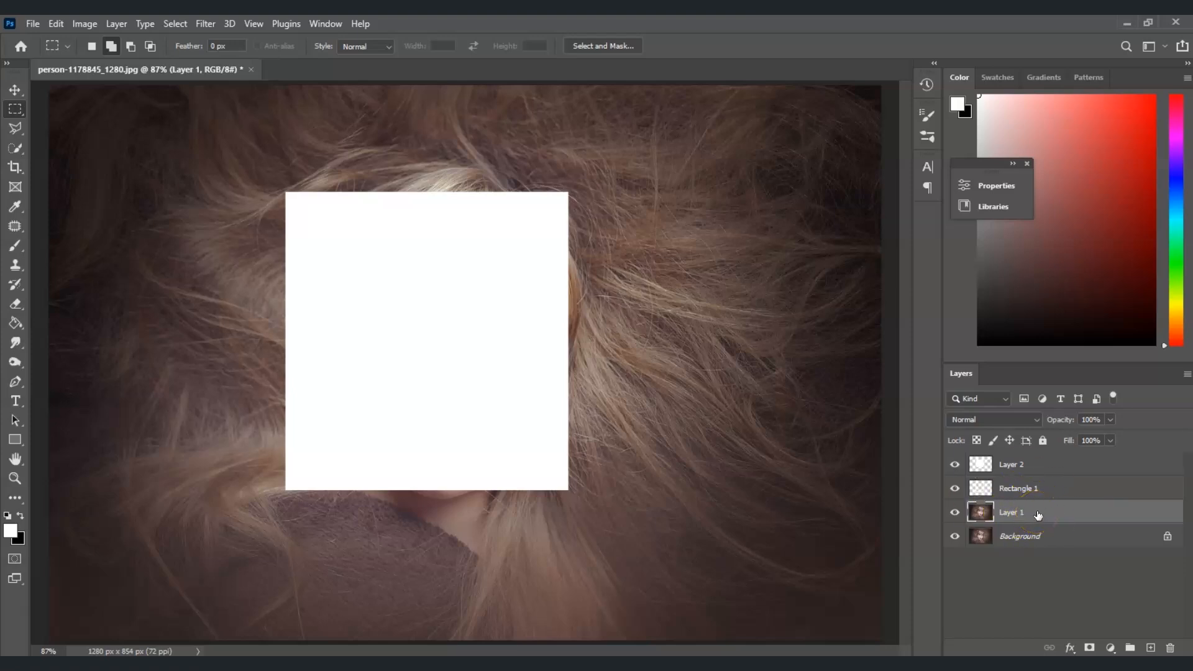
key(ctrl+j)
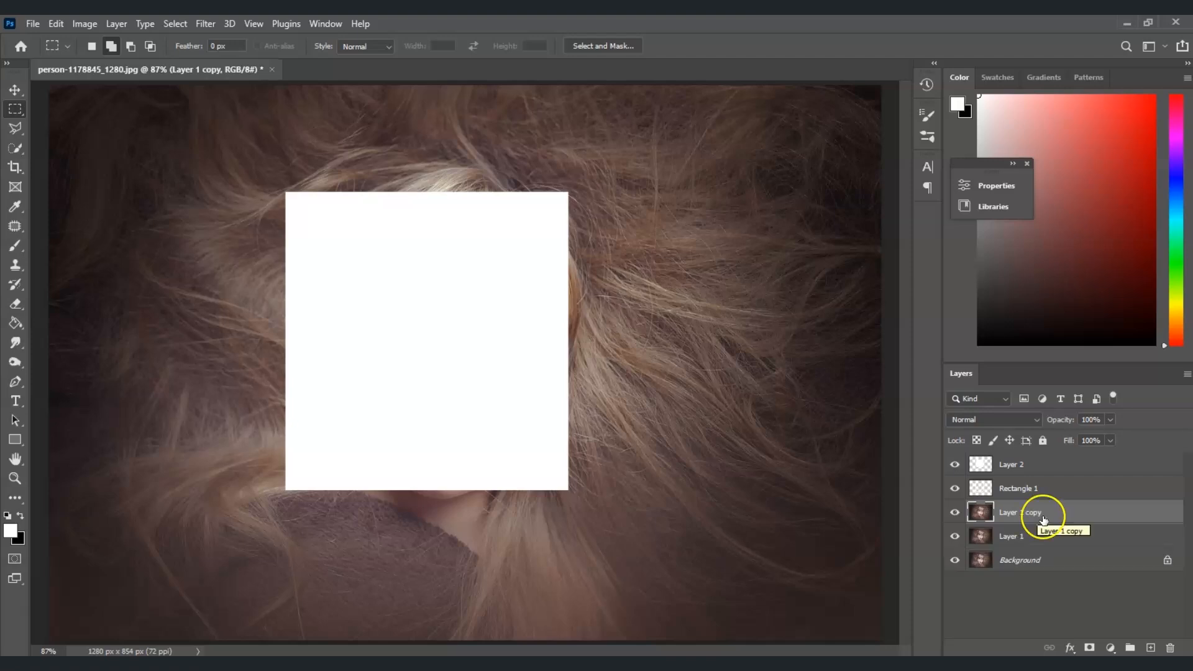
drag(1042, 518, 1064, 460)
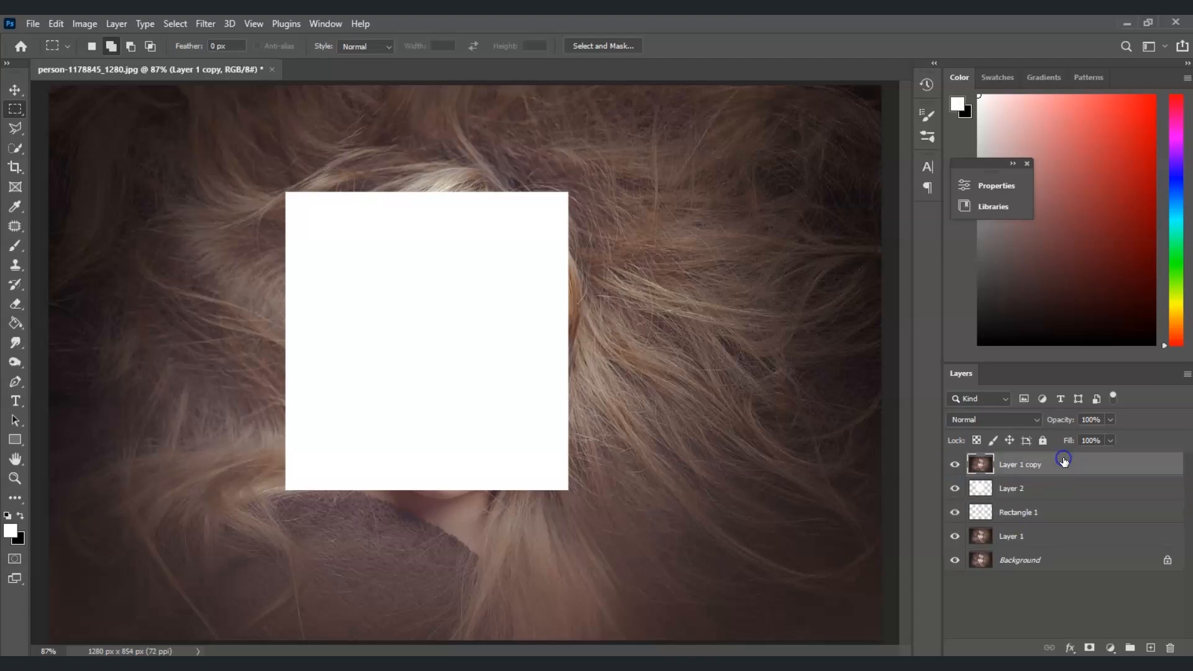
Create a clipping mask of Layer 1 copy onto the cut-out Layer 2 below it.
click(1023, 468)
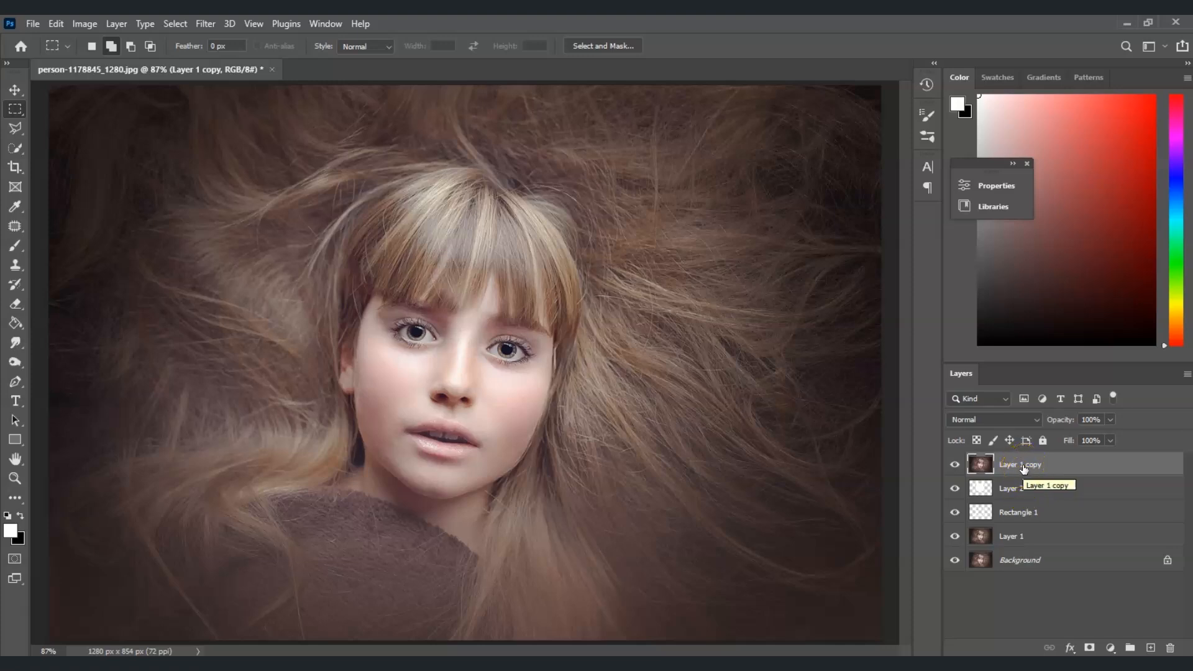
right_click(1023, 468)
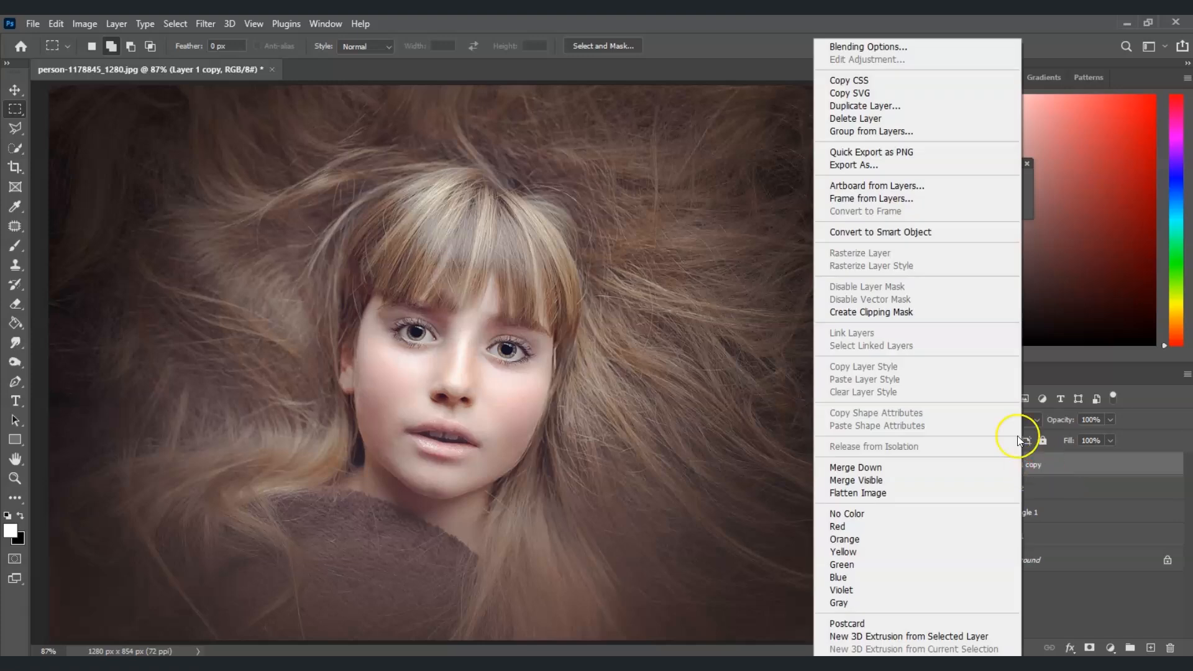
click(894, 312)
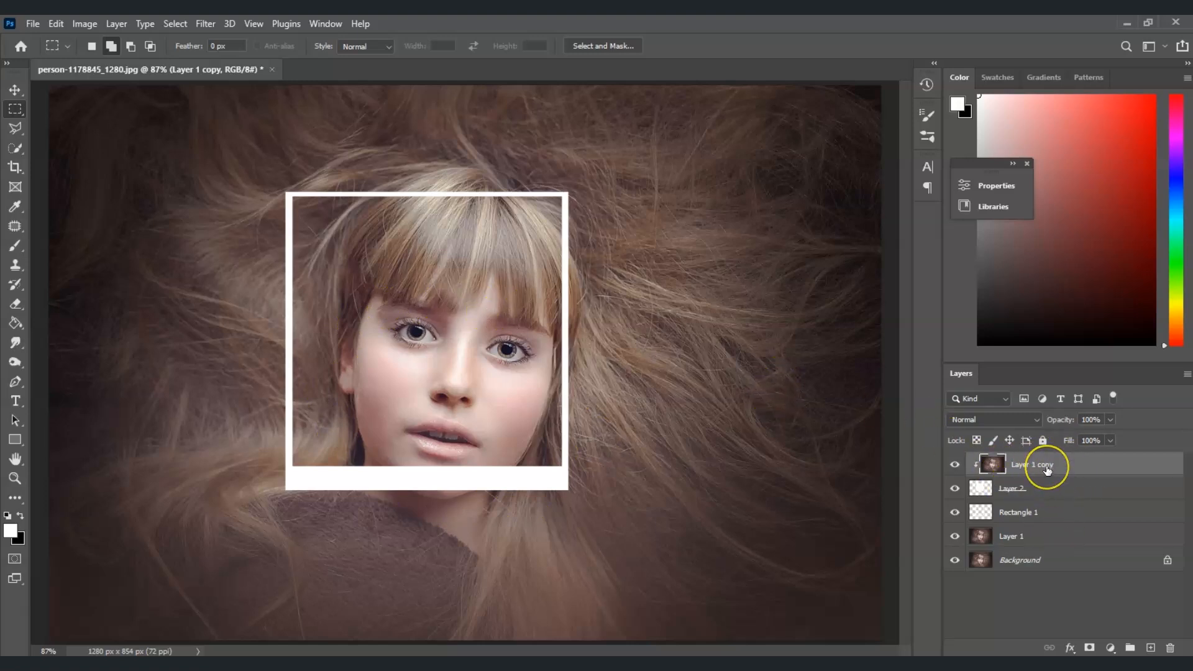
Group the Layer 1 copy, Layer 2 and Rectangle 1 layers and name the group "Polaroid frame 1".
shift+click(1027, 513)
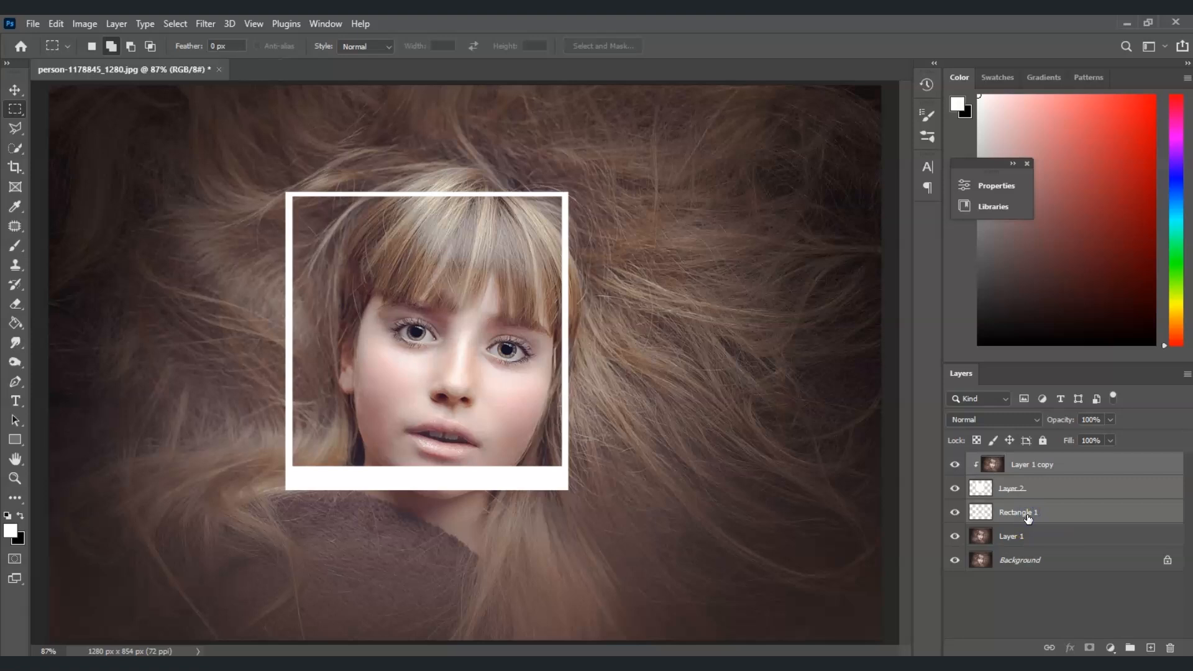
key(ctrl+g)
double_click(1012, 462)
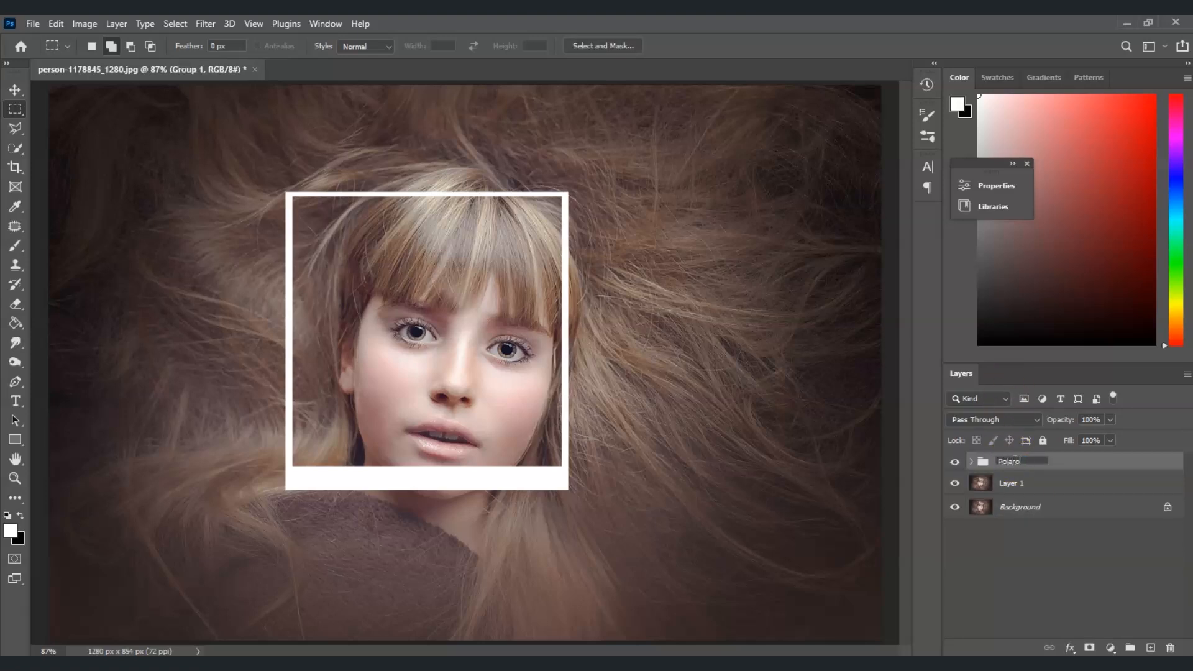
text(Polaroid frame 1)
click(1015, 533)
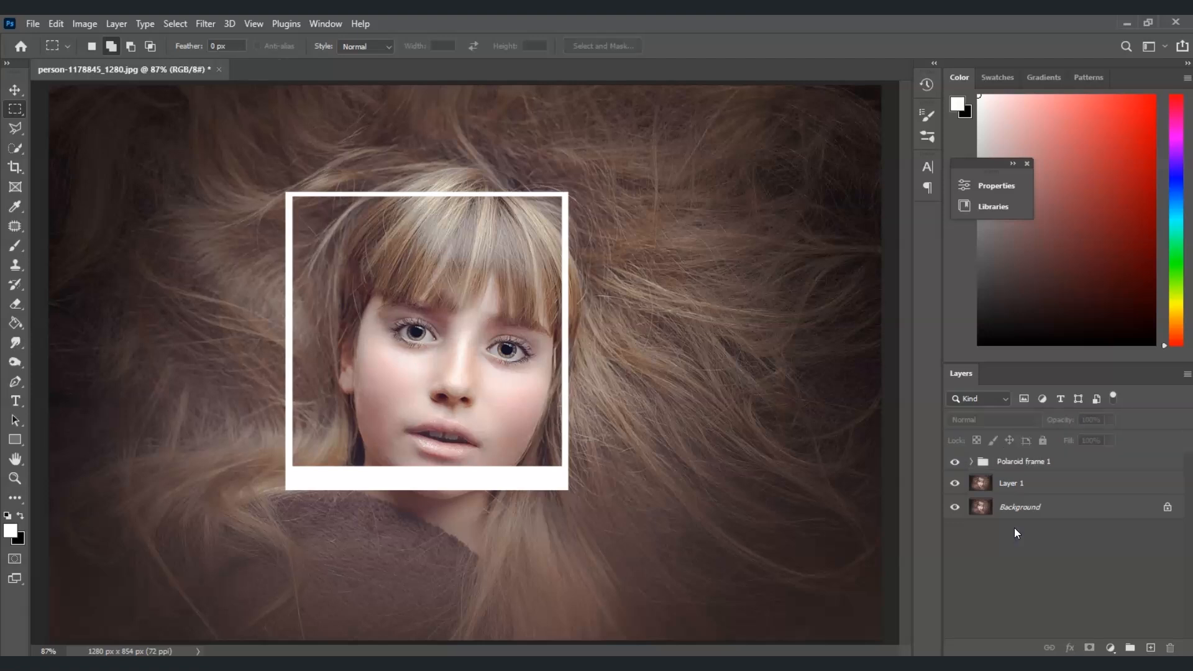
Add a Black & White adjustment layer above Layer 1.
click(1027, 483)
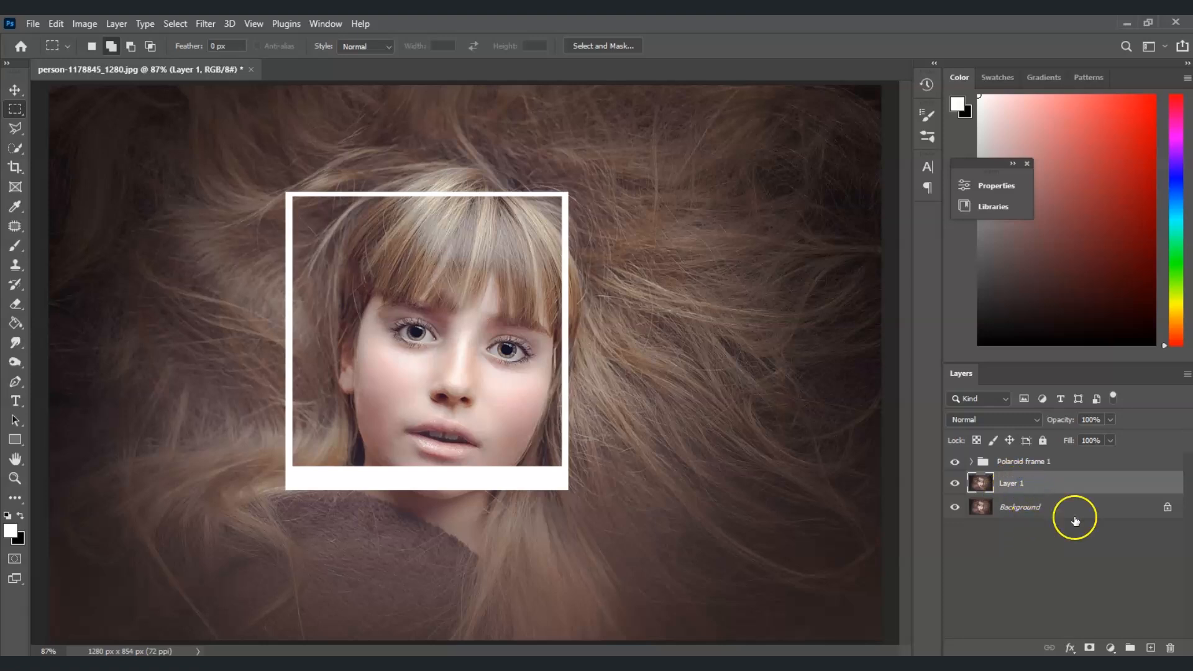
click(1111, 648)
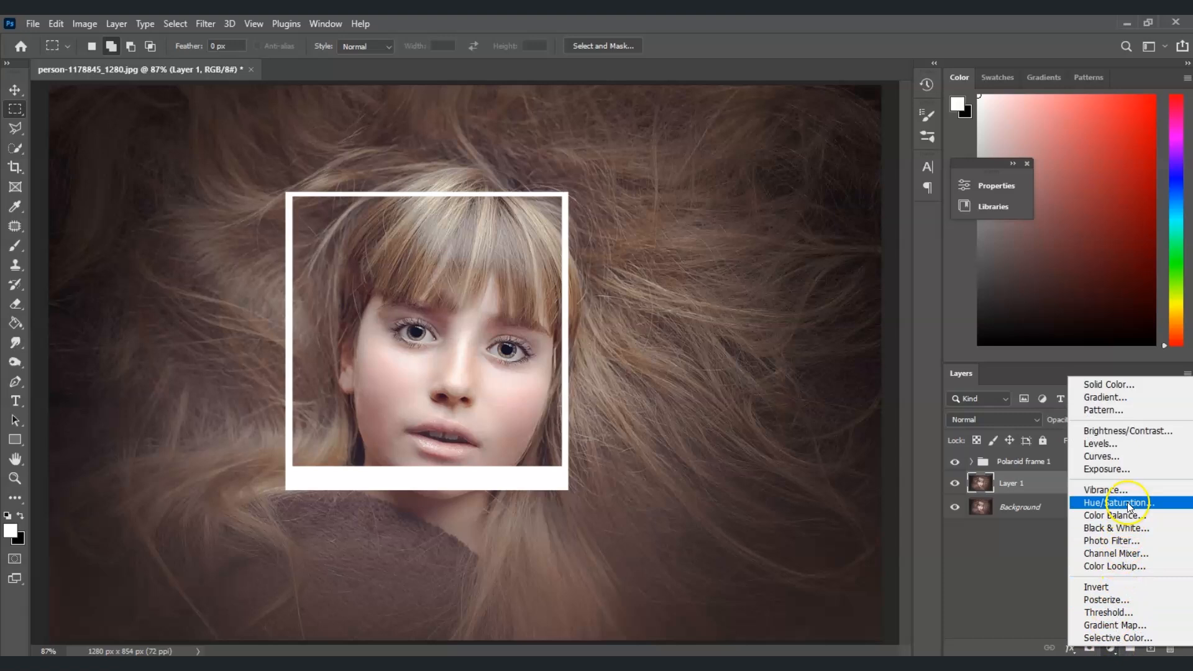
click(1131, 527)
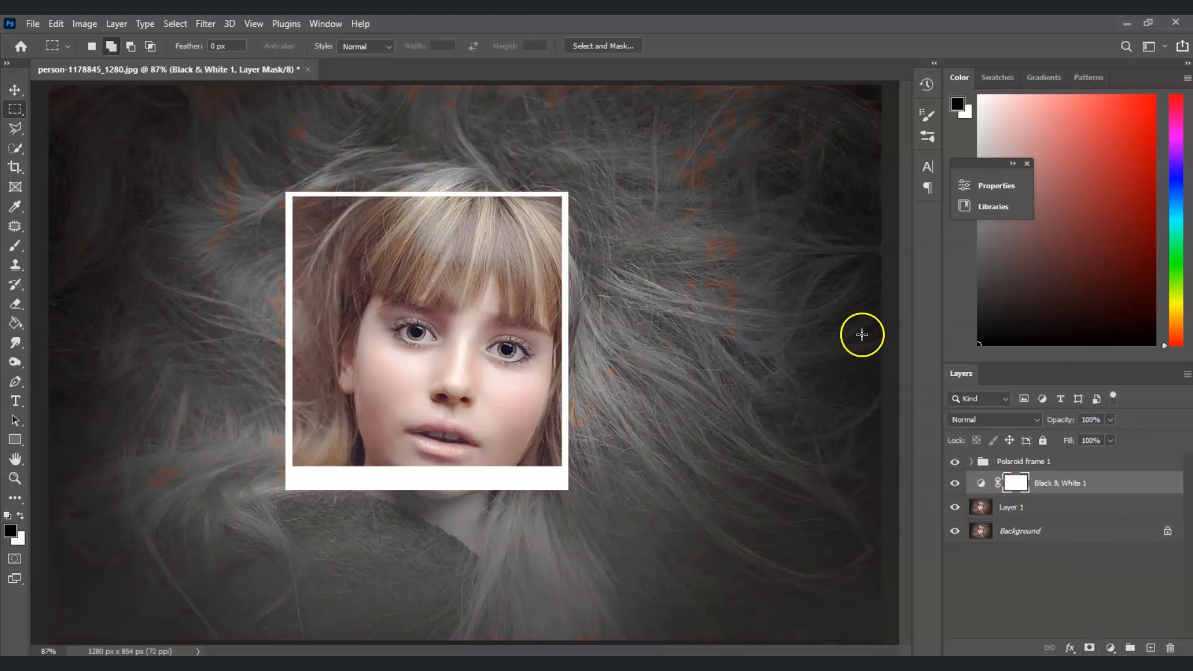
Expand the group, select Layer 2 and Rectangle 1, and move them up and left with Free Transform.
click(1027, 528)
click(1023, 511)
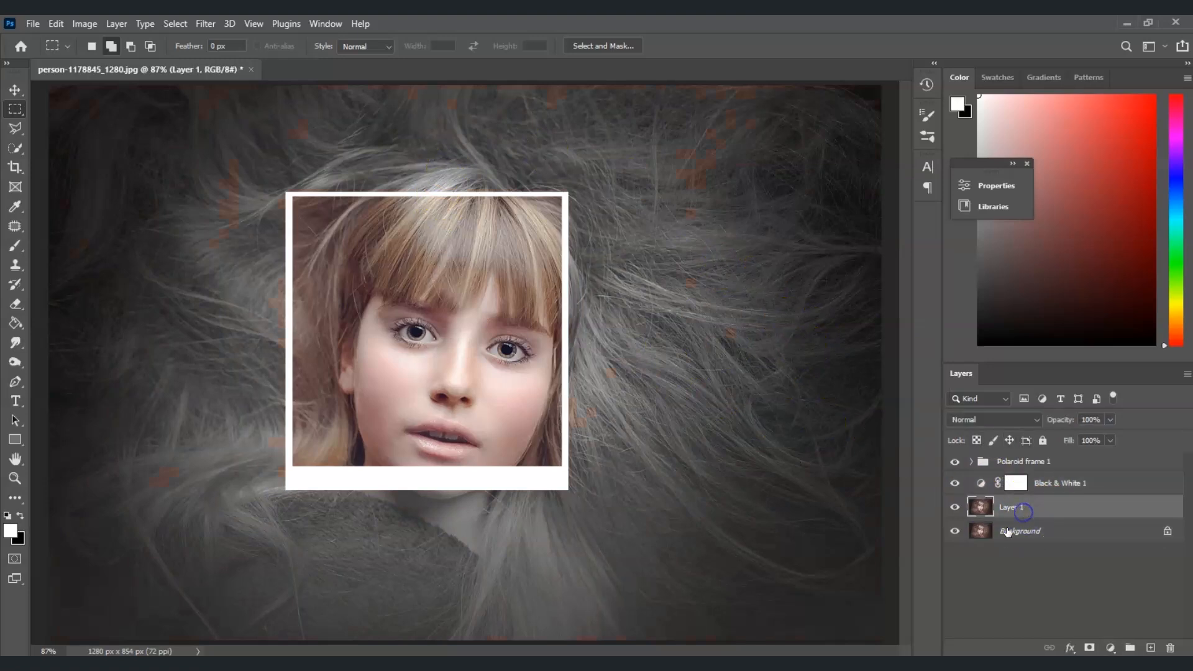
click(973, 462)
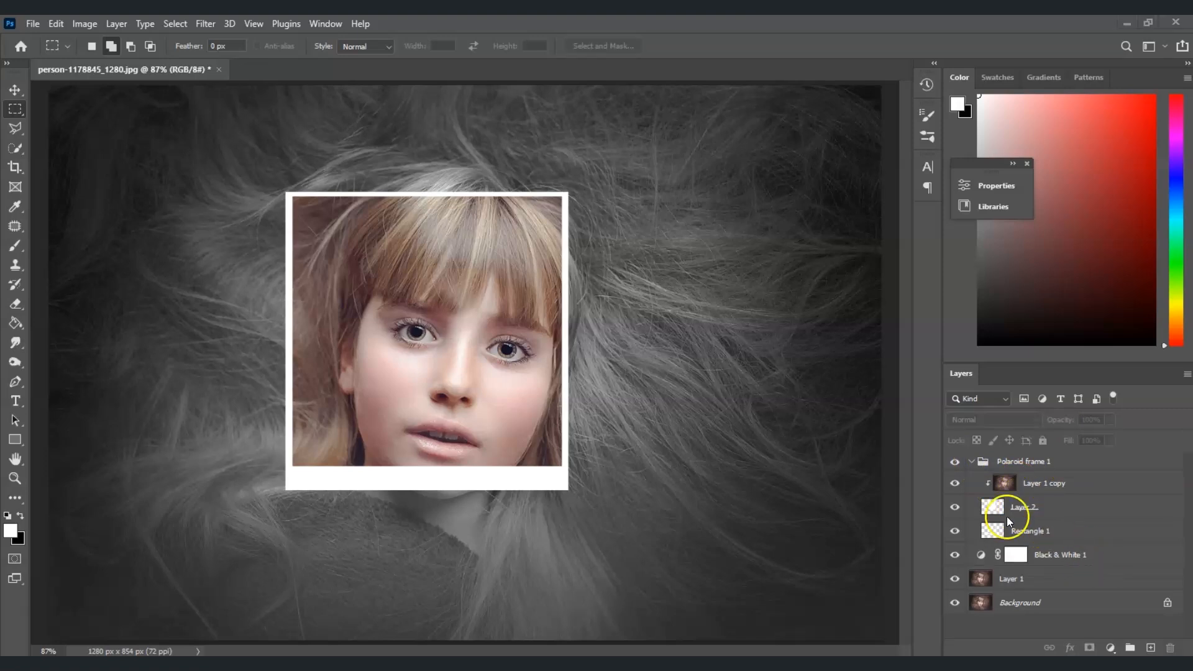
click(1064, 533)
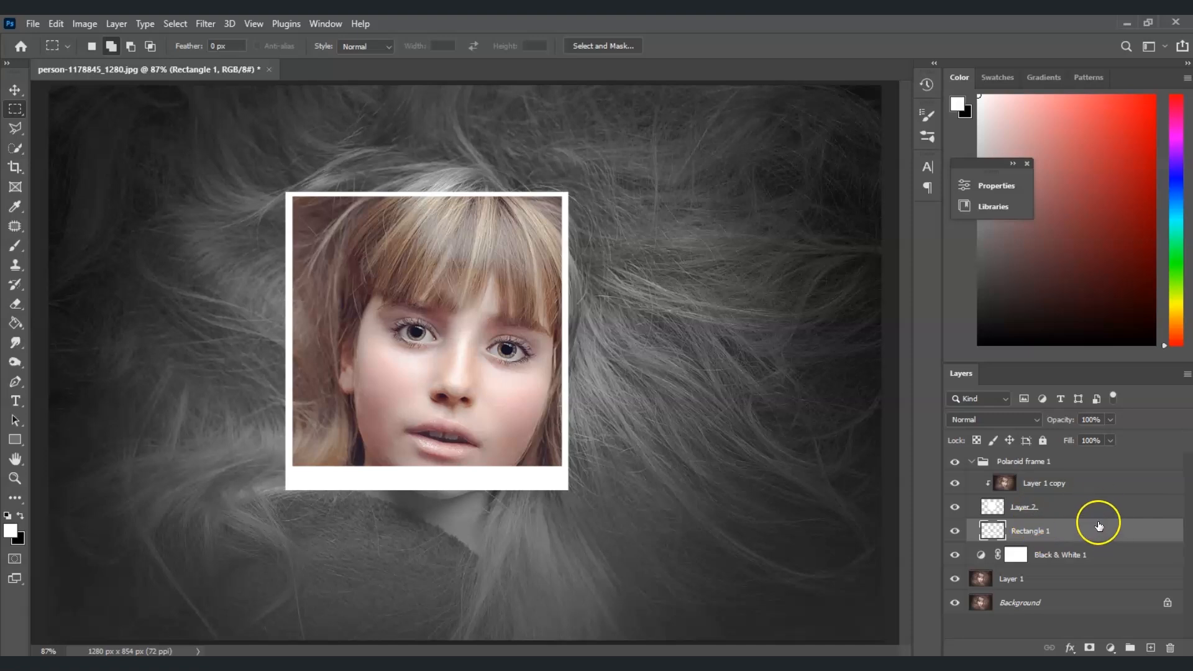
shift+click(1066, 508)
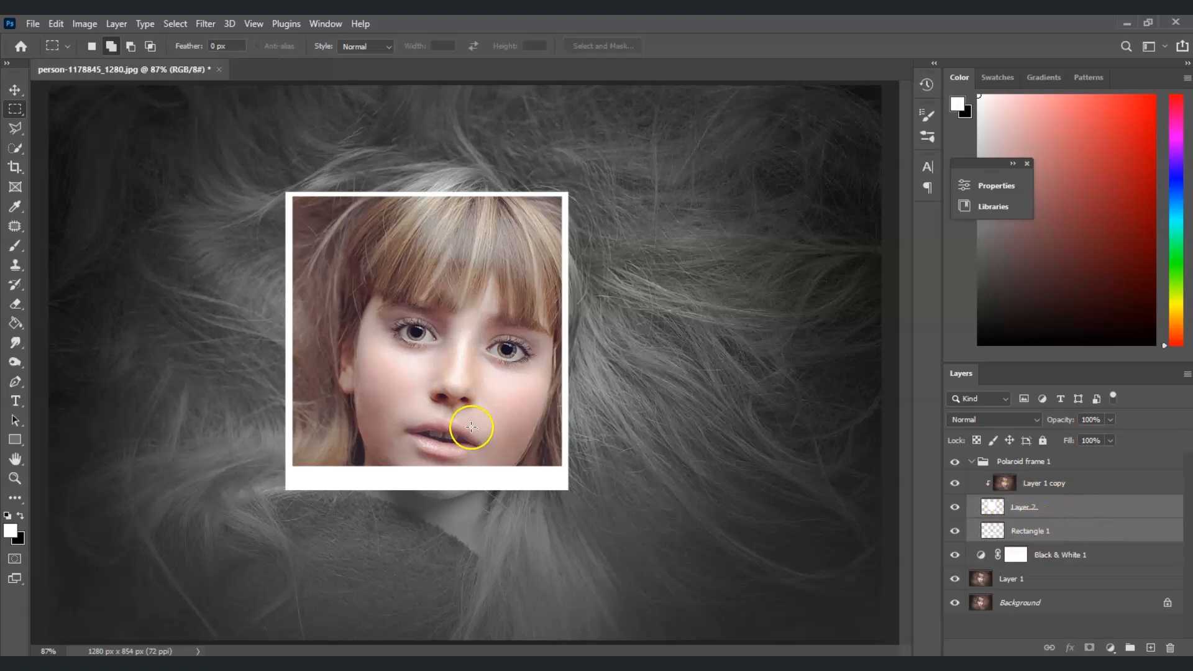
key(v)
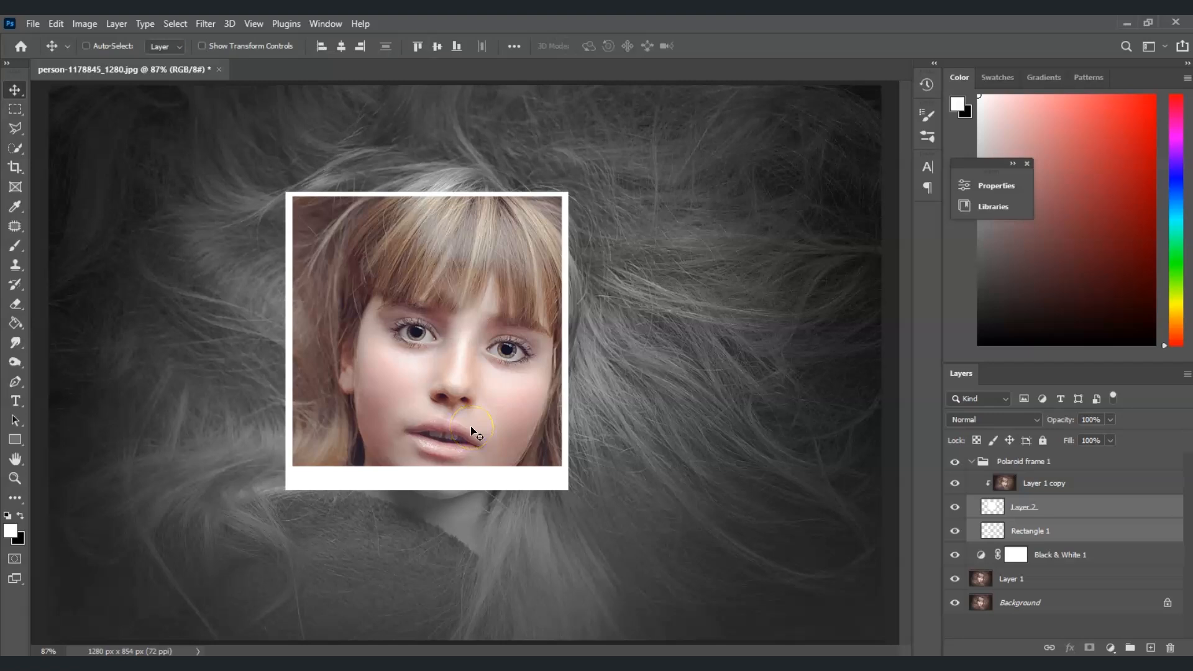
key(ctrl)
key(ctrl+t)
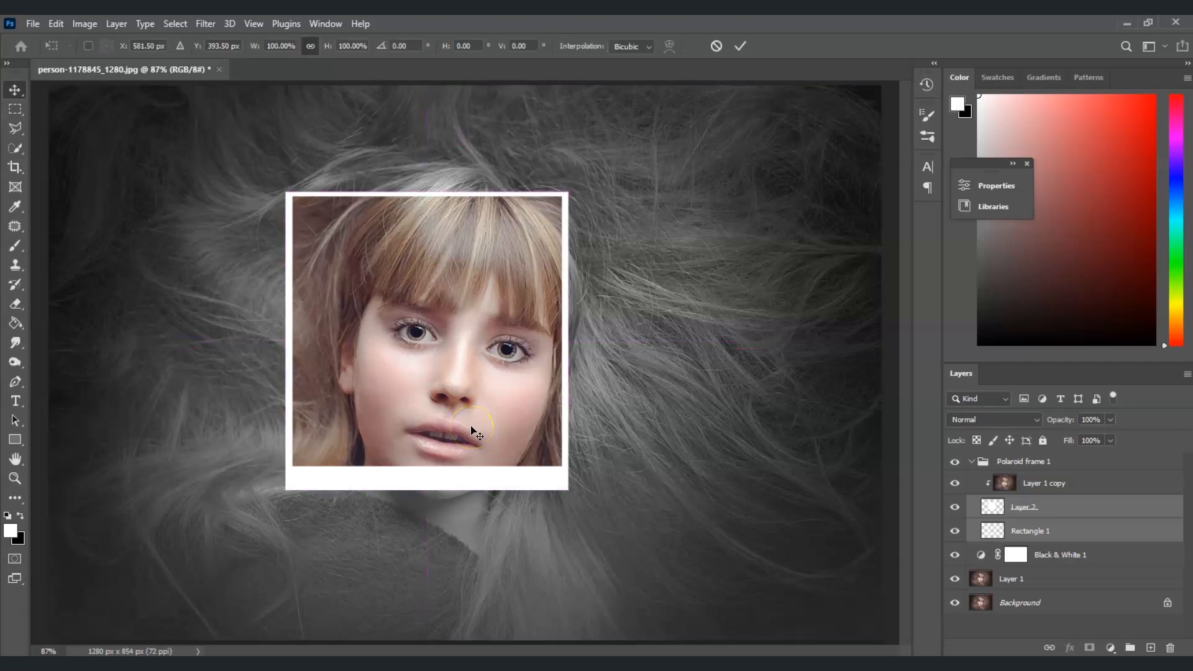
drag(421, 317, 365, 403)
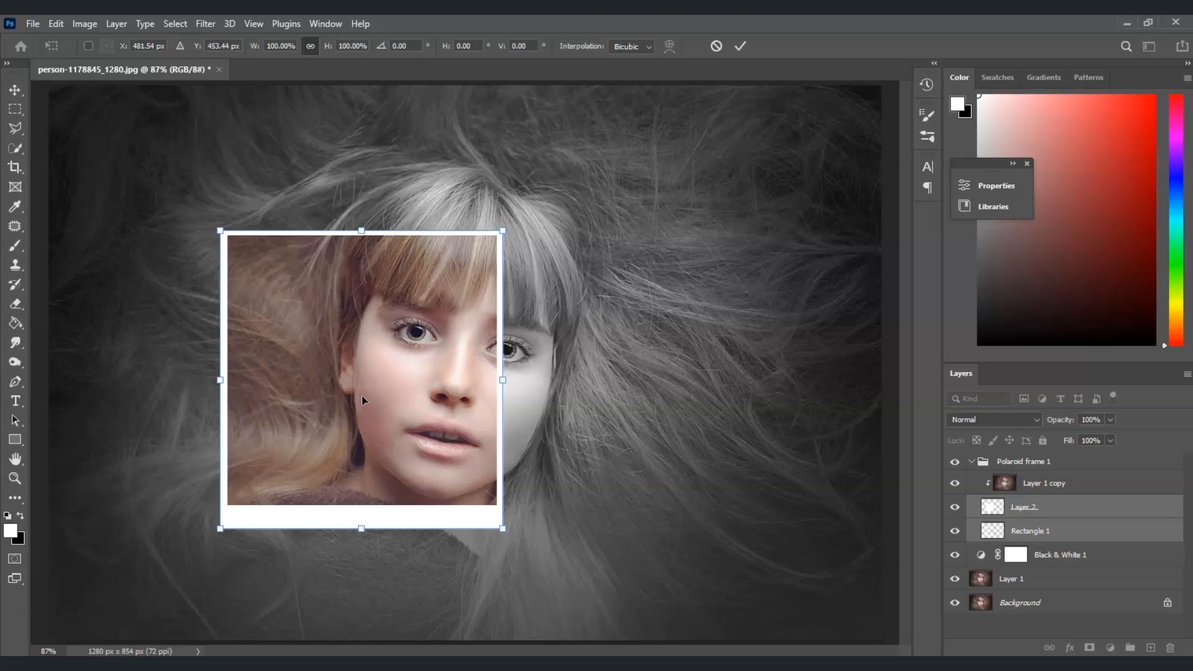
drag(361, 395, 362, 346)
Rotate the frame about 29° and scale it smaller over the upper face, then apply the transform.
drag(364, 149, 454, 175)
drag(390, 318, 382, 280)
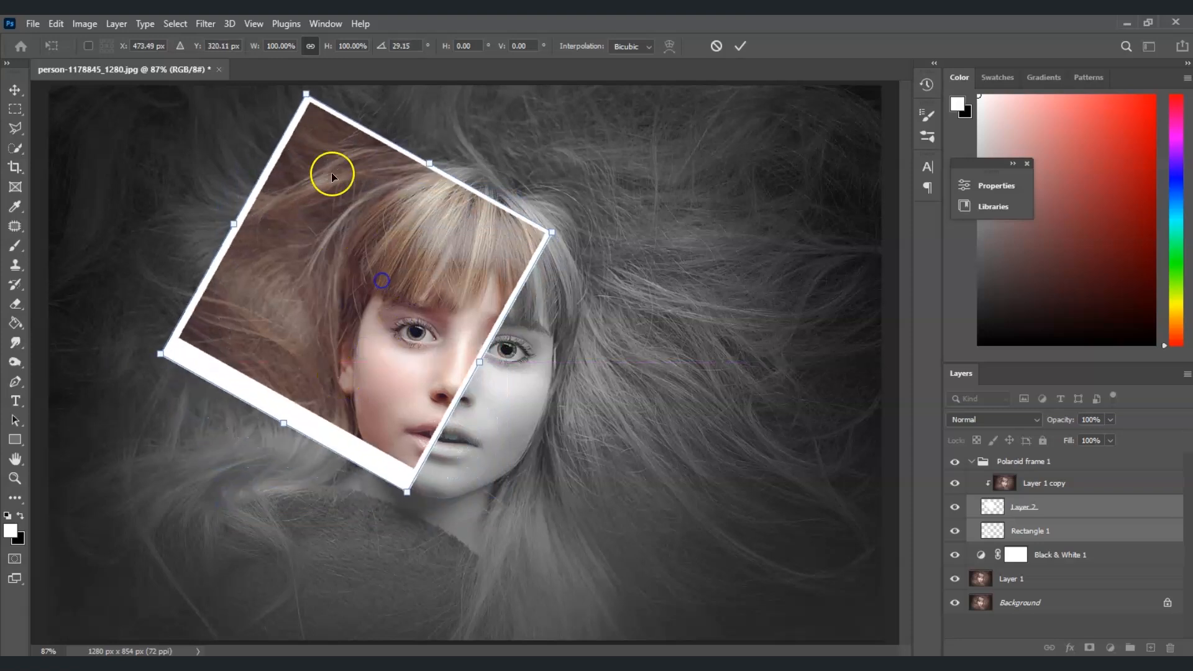
drag(306, 95, 340, 179)
drag(387, 325, 394, 265)
key(Return)
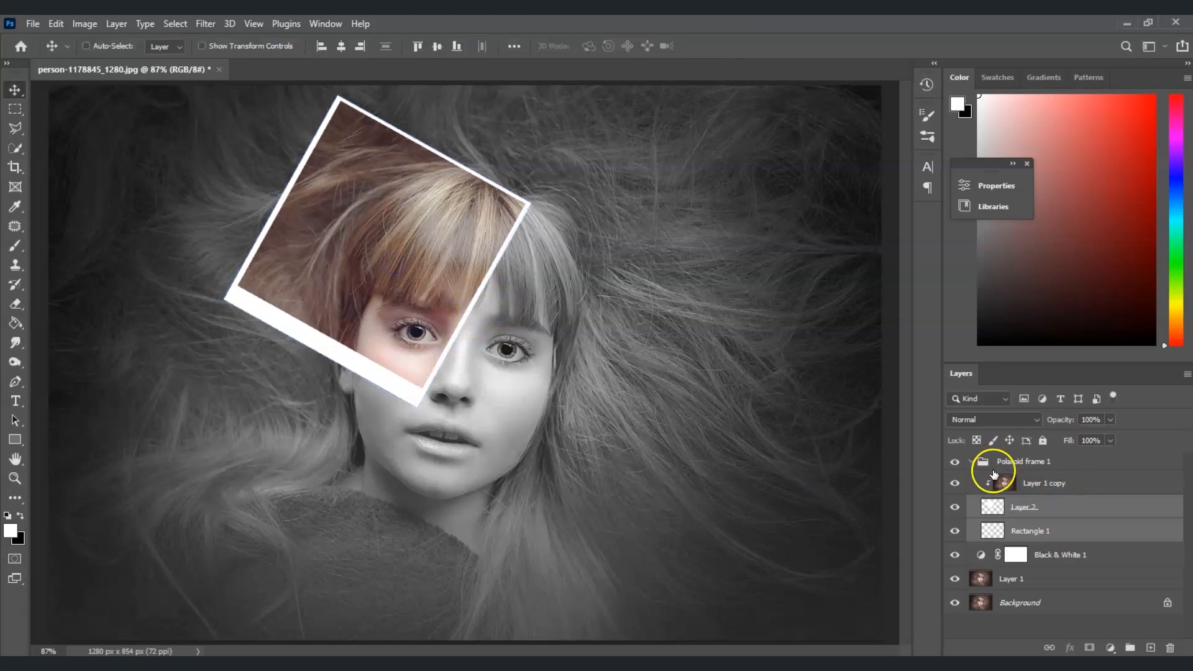
Collapse the Polaroid frame 1 group, duplicate it, and rename the copy "Polaroid frame 2".
click(970, 466)
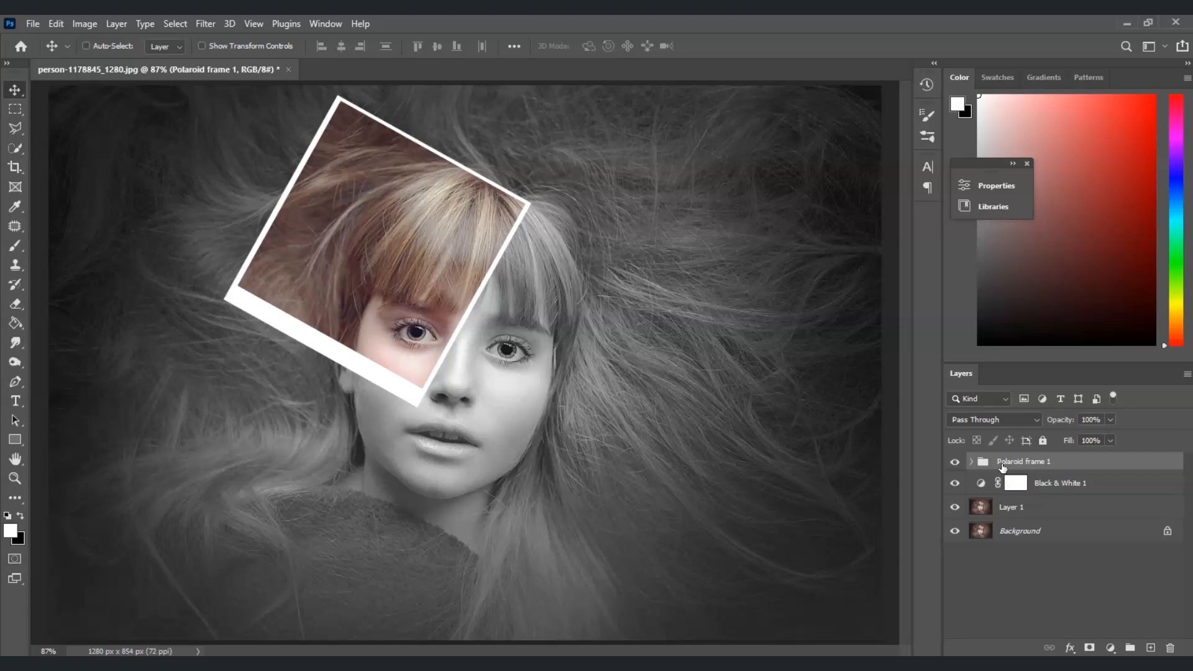
key(ctrl+j)
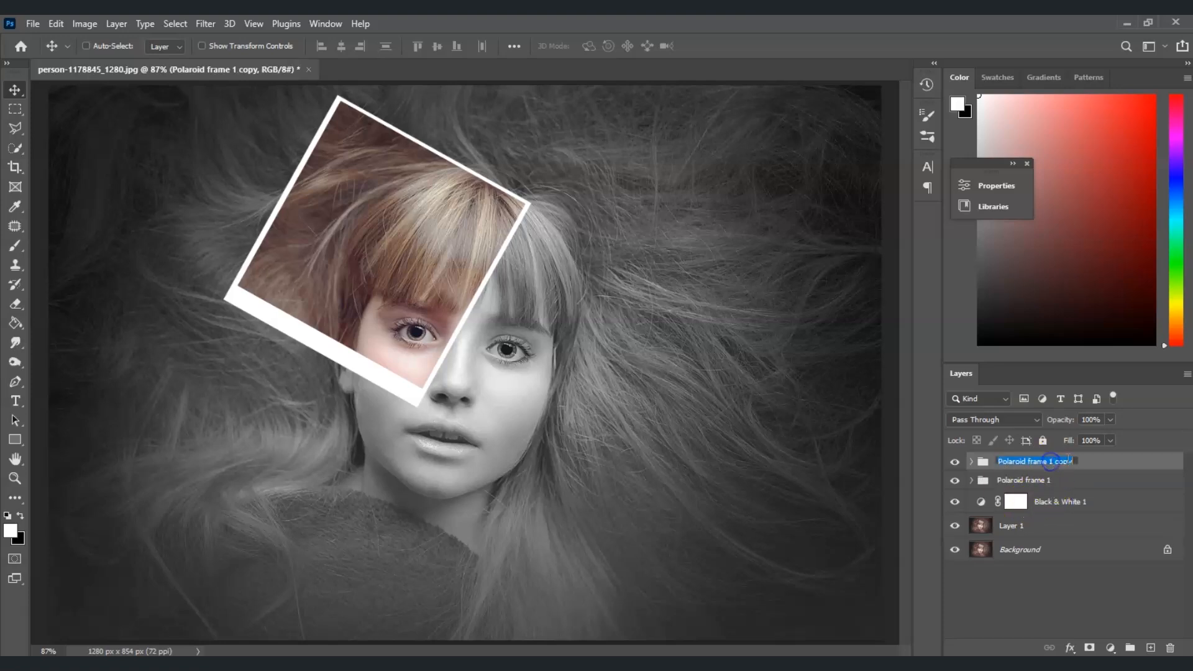
click(1075, 463)
text(2)
click(1060, 554)
click(1027, 467)
click(971, 463)
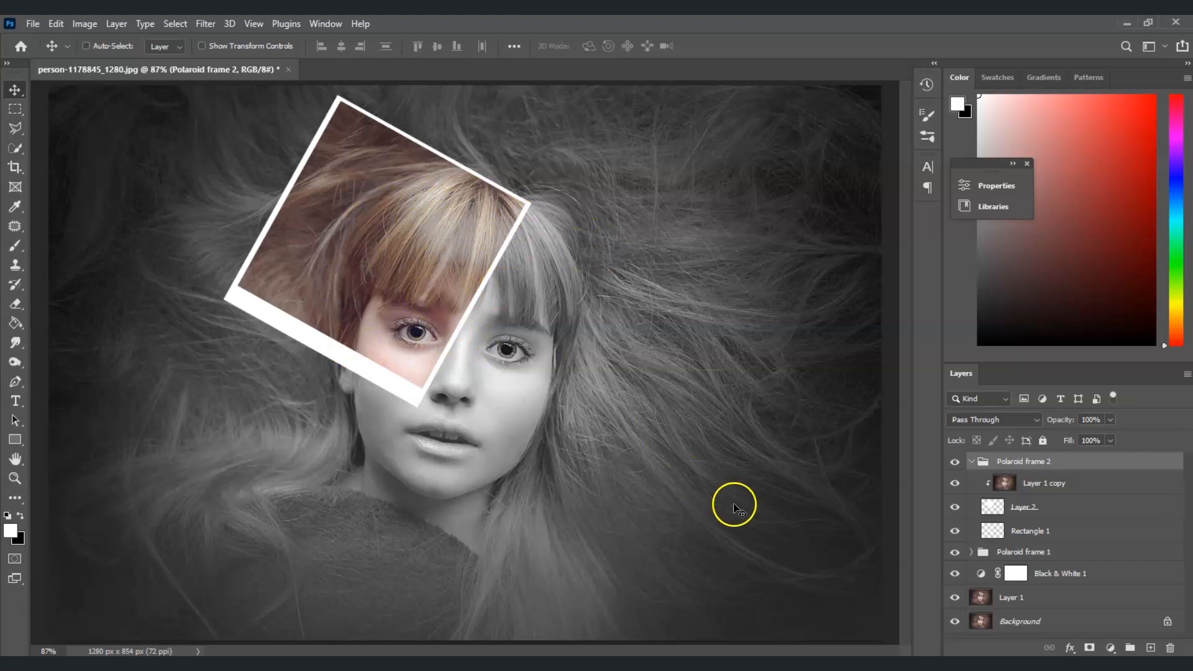
Select Layer 2 and Rectangle 1 in the new group, move the frame right over the eye and tilt it less steeply.
click(1065, 508)
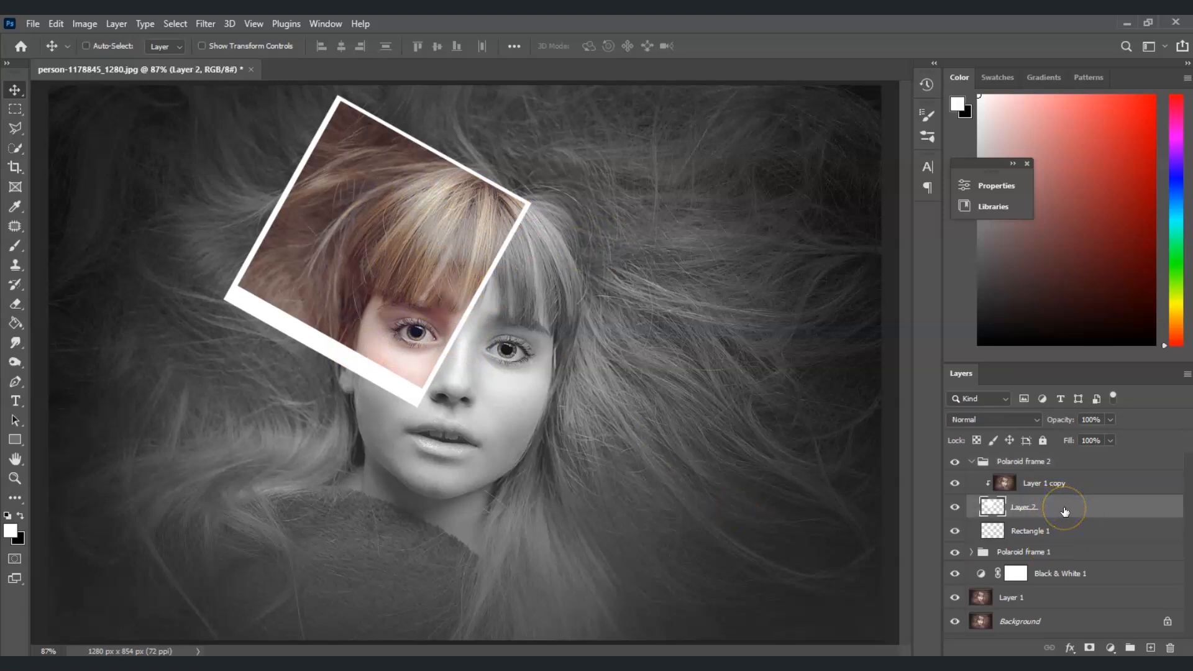
ctrl+click(1047, 534)
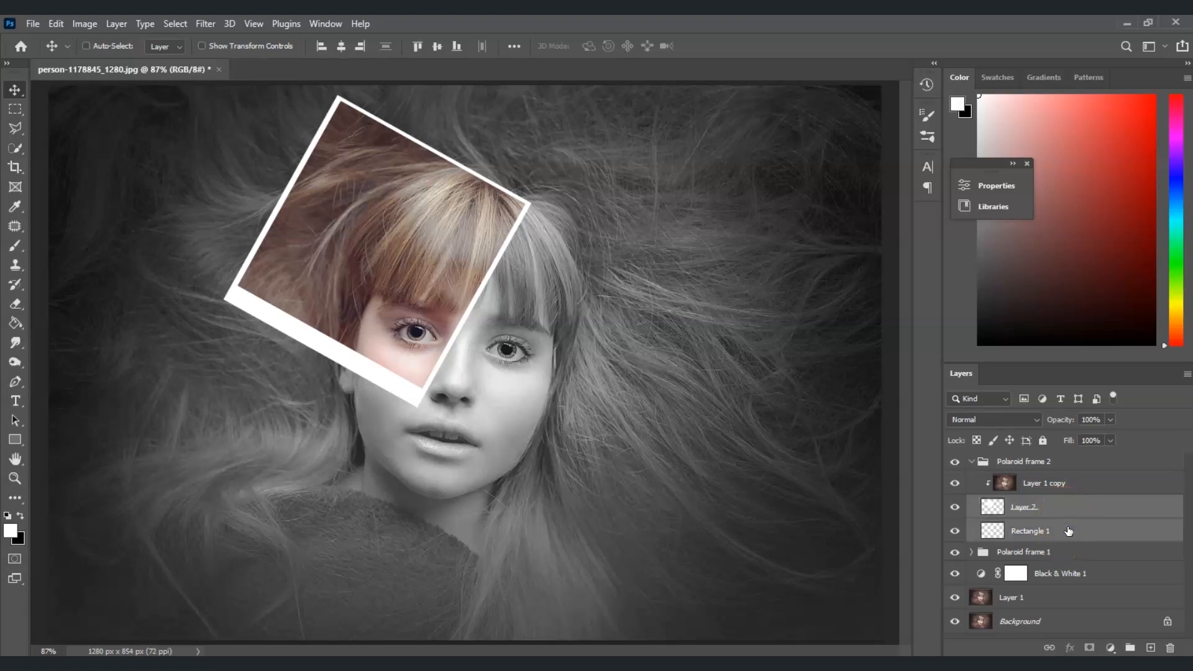
key(ctrl+t)
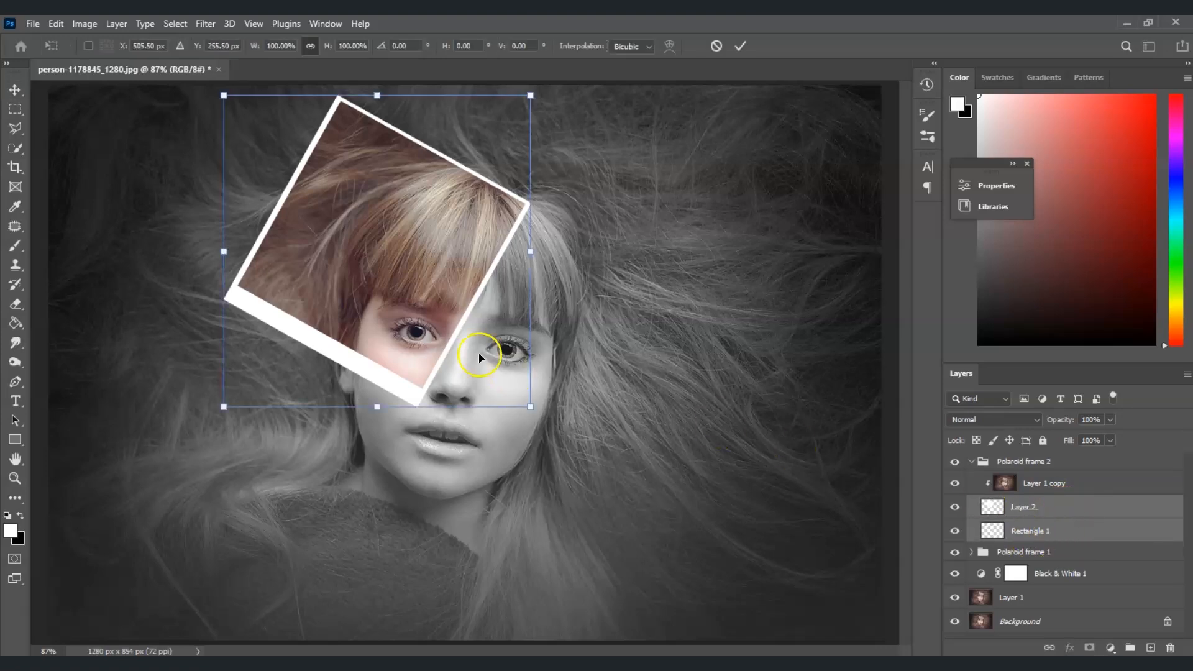
drag(389, 300, 584, 352)
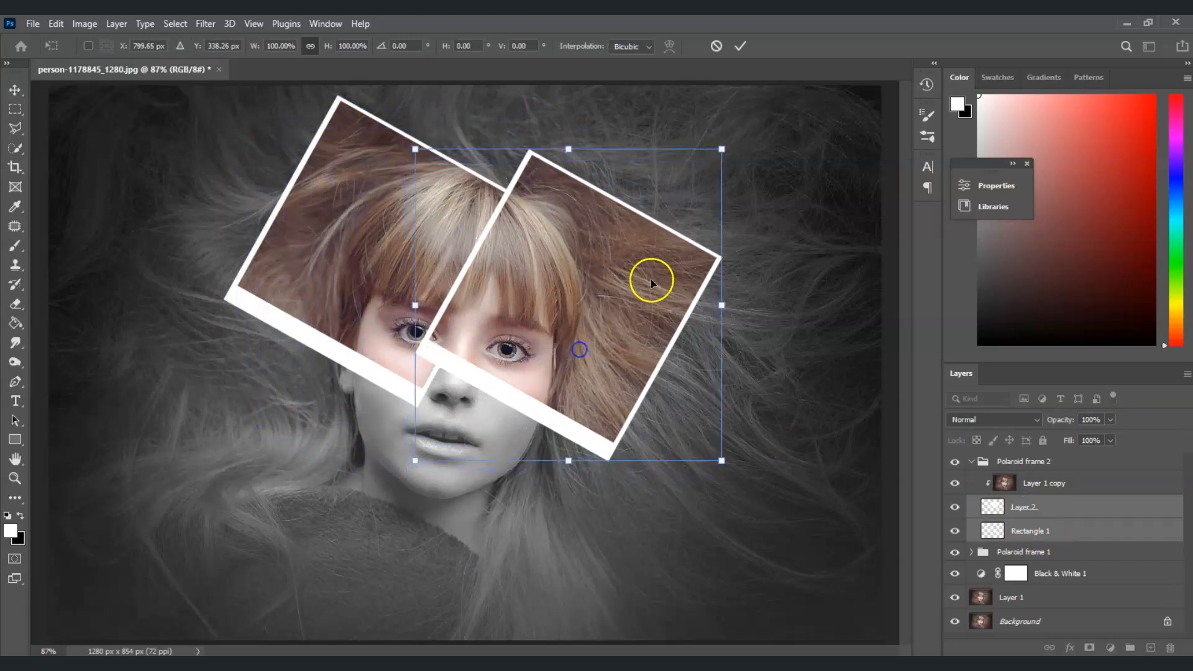
drag(770, 247, 647, 186)
drag(534, 281, 539, 249)
double_click(555, 315)
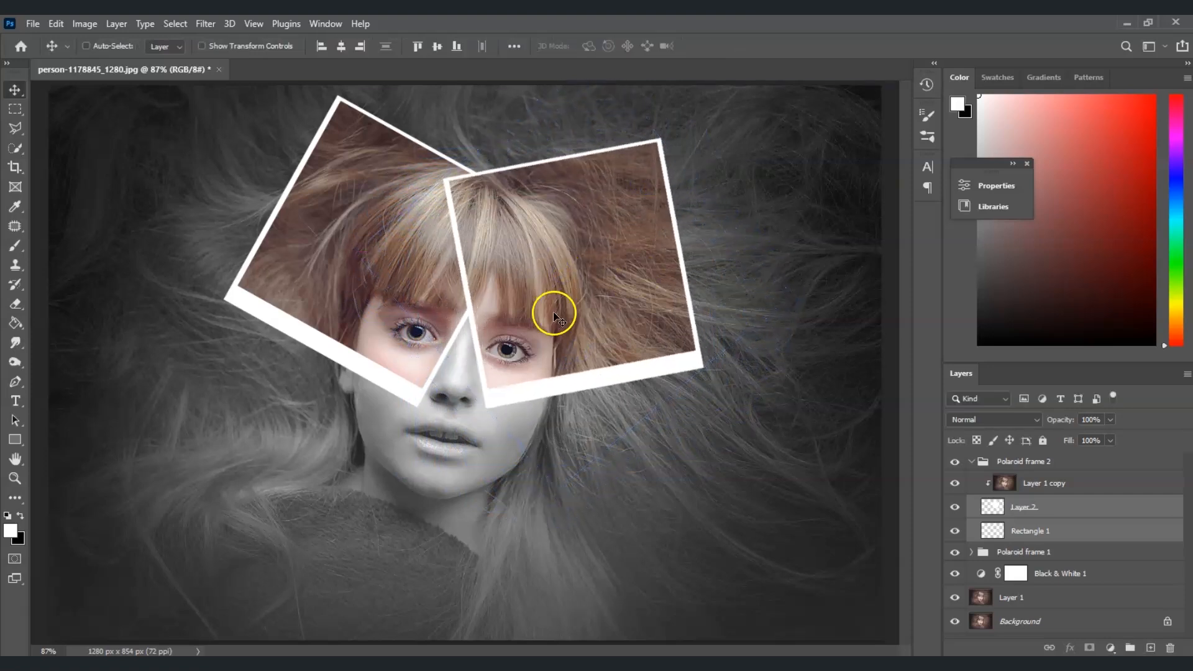
Duplicate the Polaroid frame 2 group and name the copy "Polaroid frame 3".
click(972, 462)
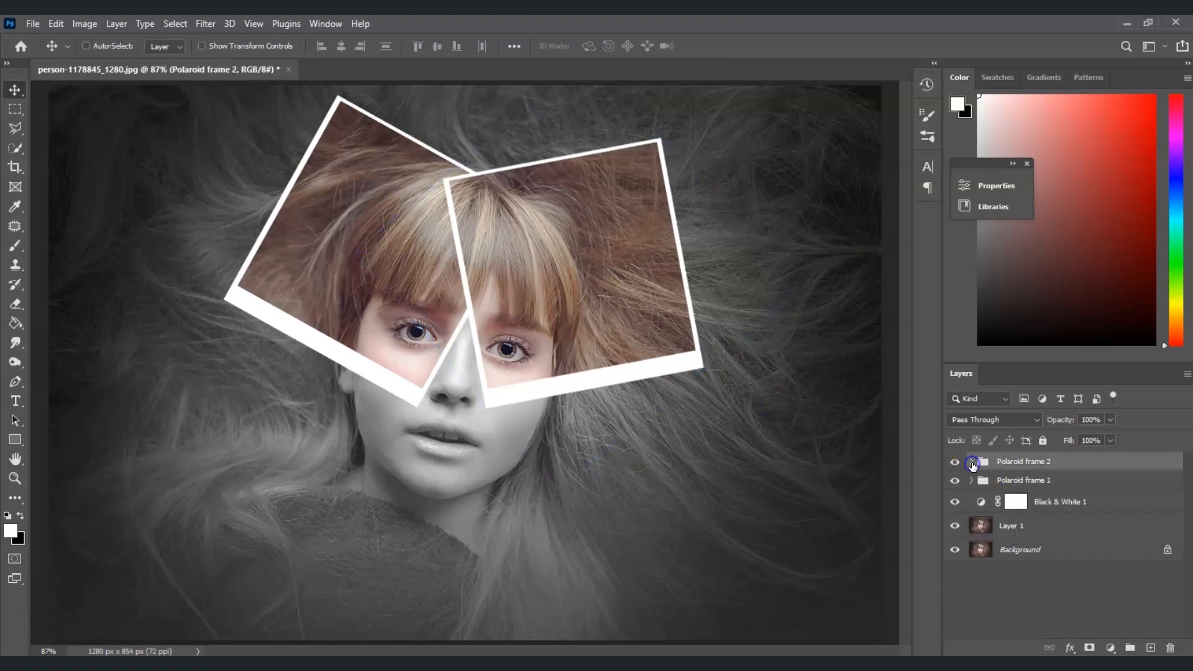
key(ctrl+j)
double_click(1028, 463)
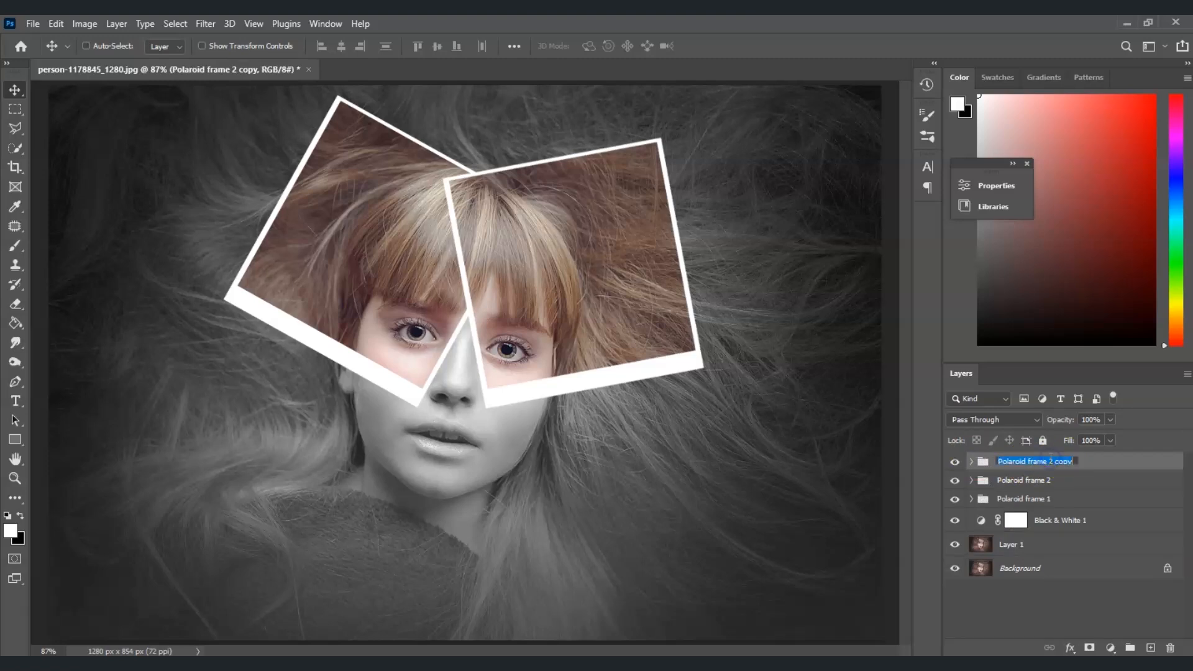
text(Polaroid frame 3)
key(Return)
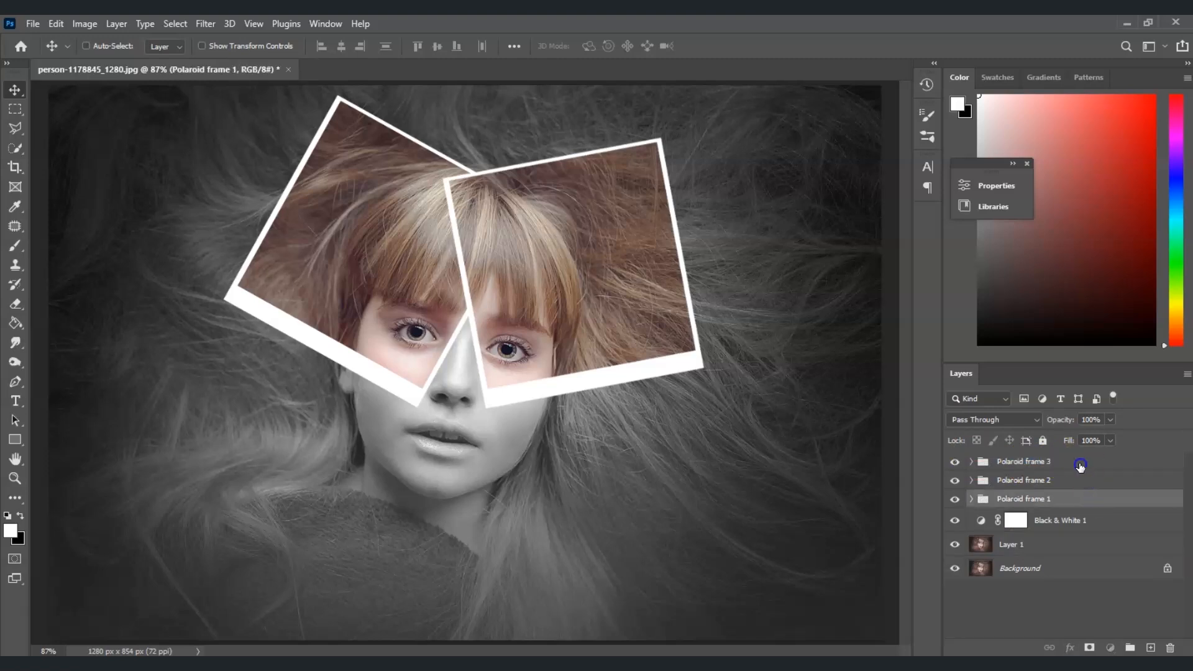
Move the third frame's Layer 2 and Rectangle 1 down to the left cheek and rotate them about -12°.
click(1080, 467)
click(971, 461)
click(1075, 532)
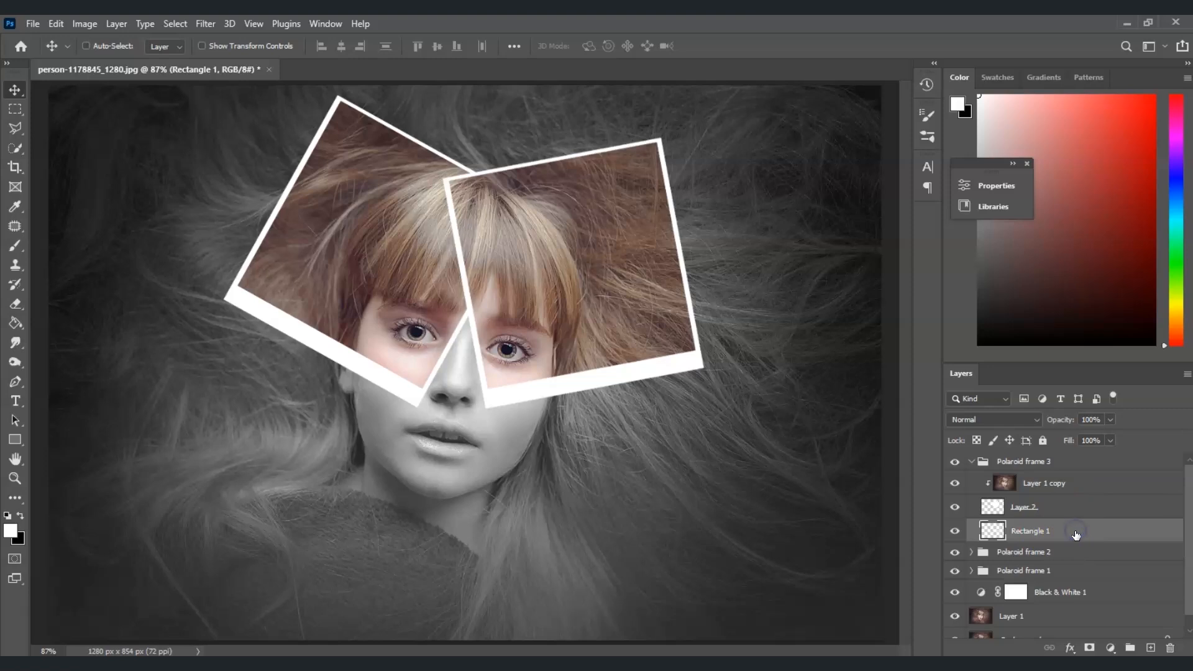
shift+click(1080, 509)
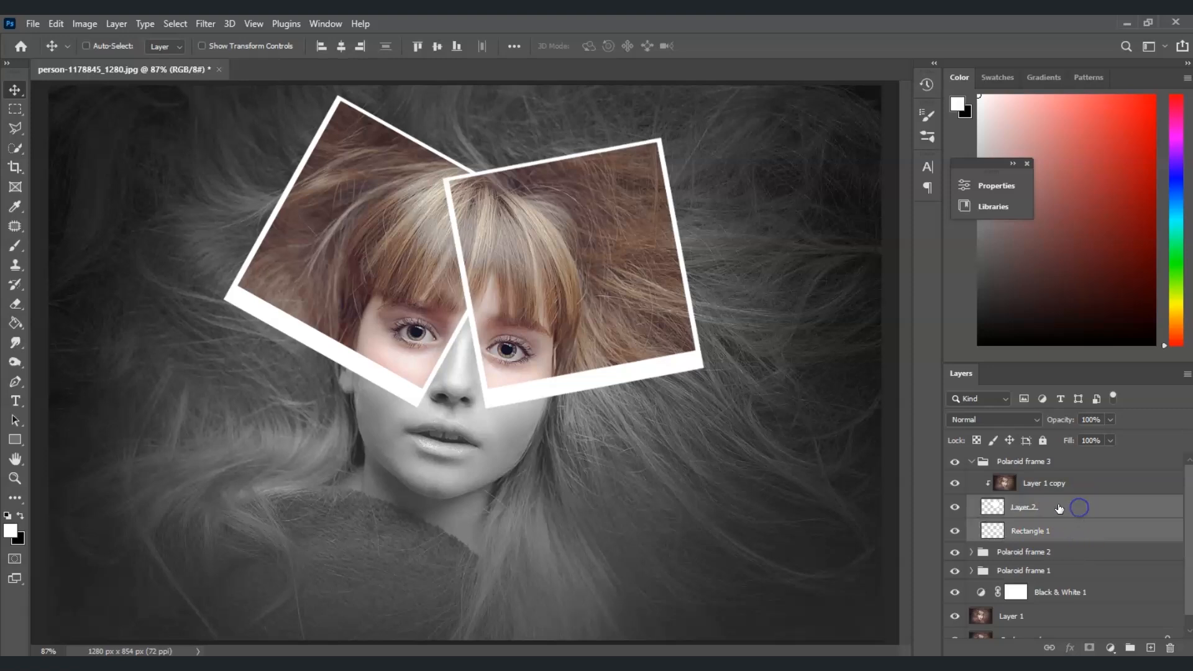
key(ctrl+t)
drag(643, 328, 347, 457)
drag(357, 276, 260, 285)
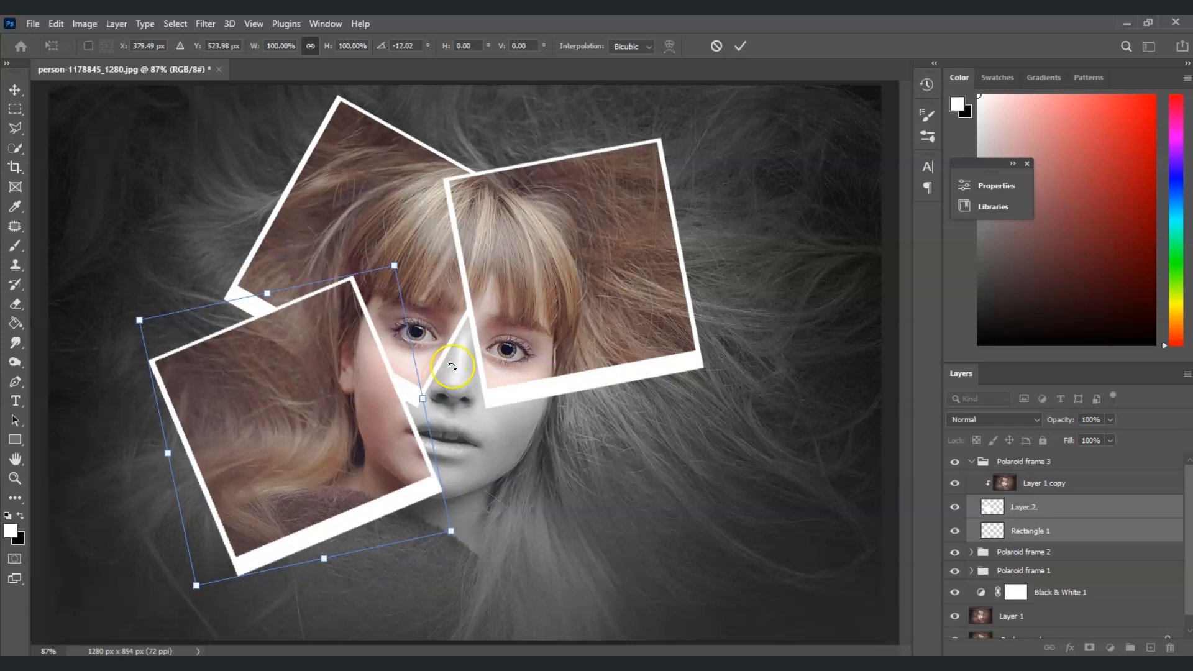
key(Return)
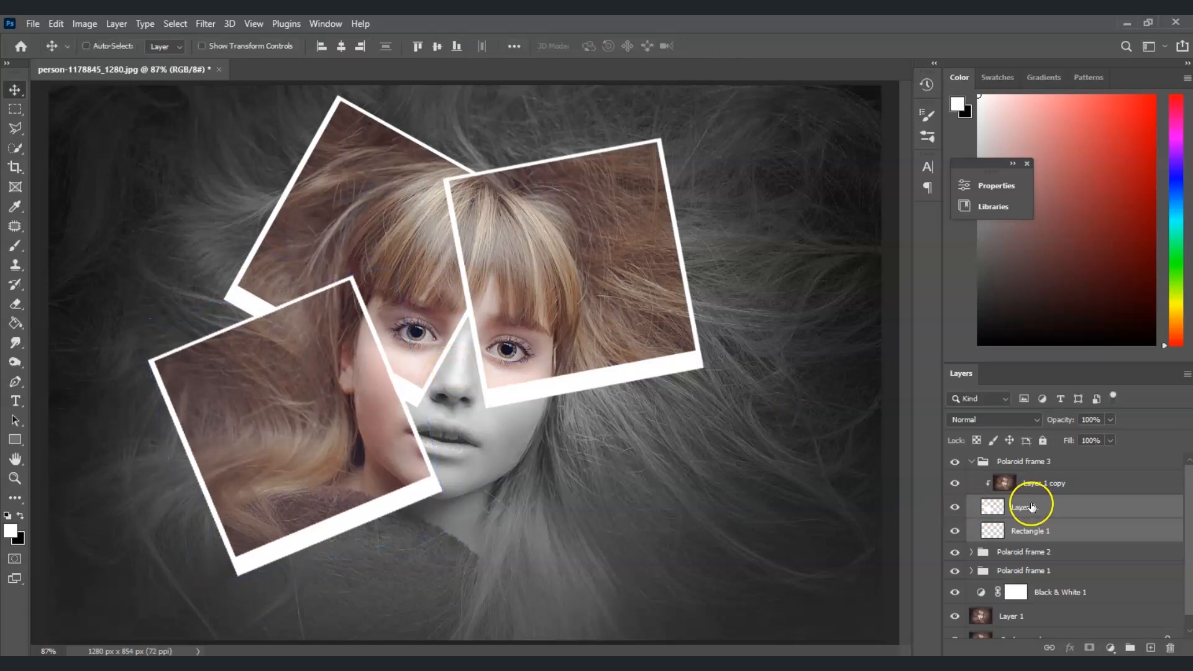
Duplicate the Polaroid frame 3 group and rename the copy "Polaroid frame 4".
click(971, 461)
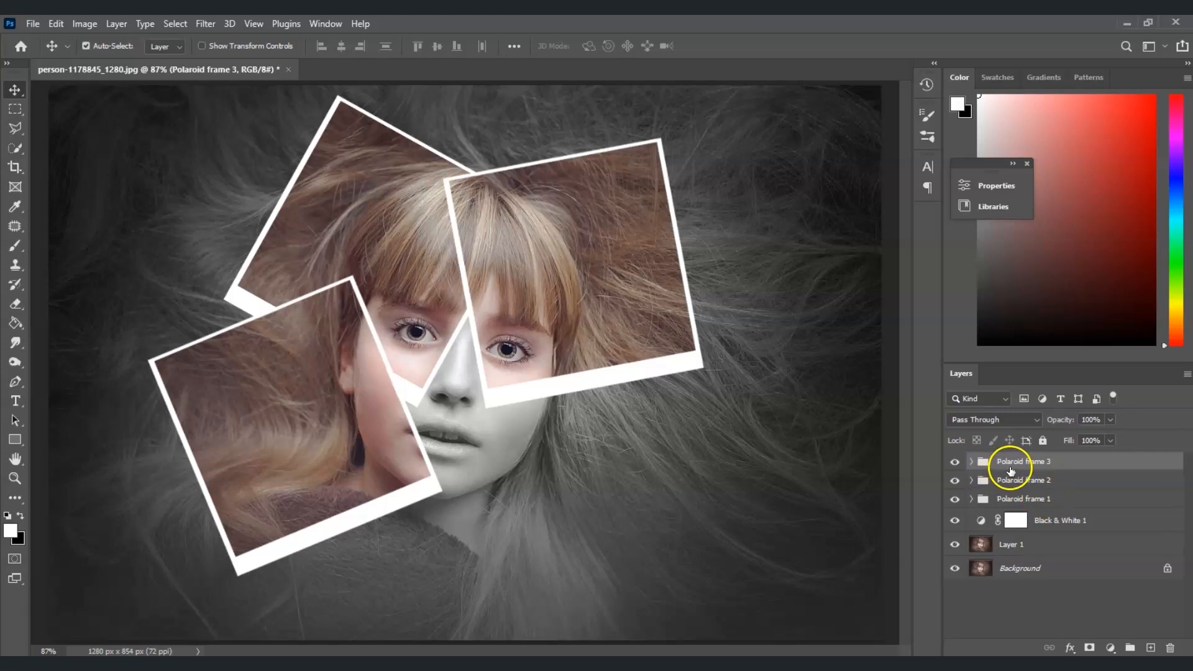
key(ctrl+j)
double_click(1055, 461)
text(4)
key(Return)
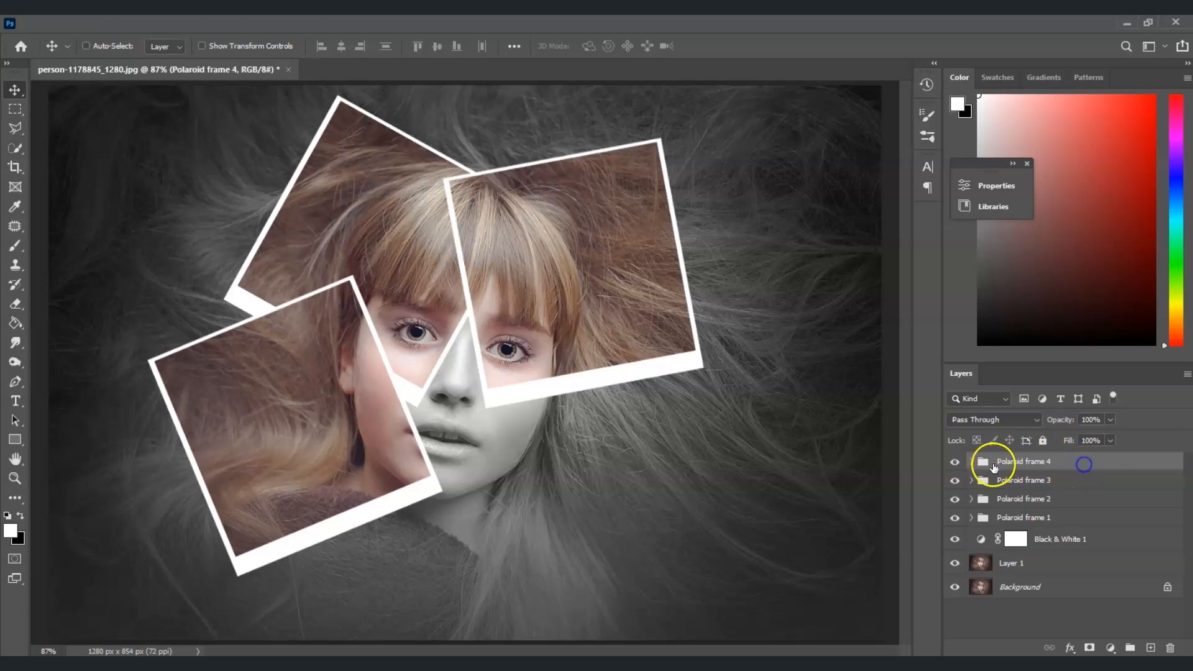
Move the fourth frame's Layer 2 and Rectangle 1 to the lower right of the face and rotate them.
click(971, 461)
click(1034, 531)
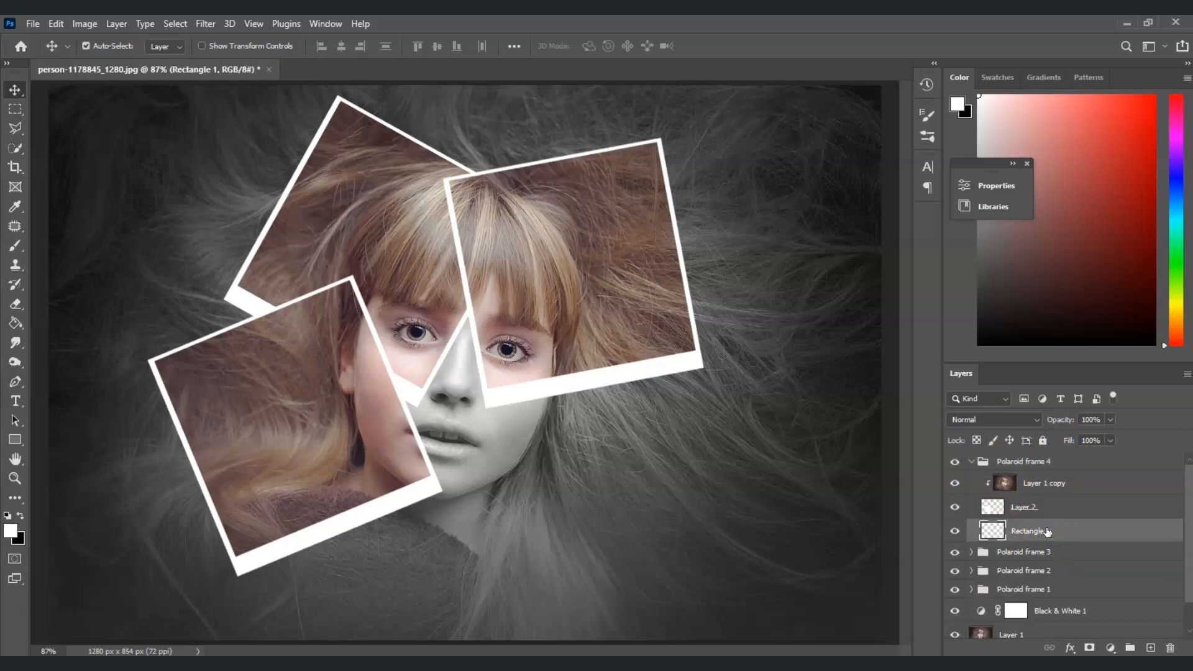
shift+click(1050, 508)
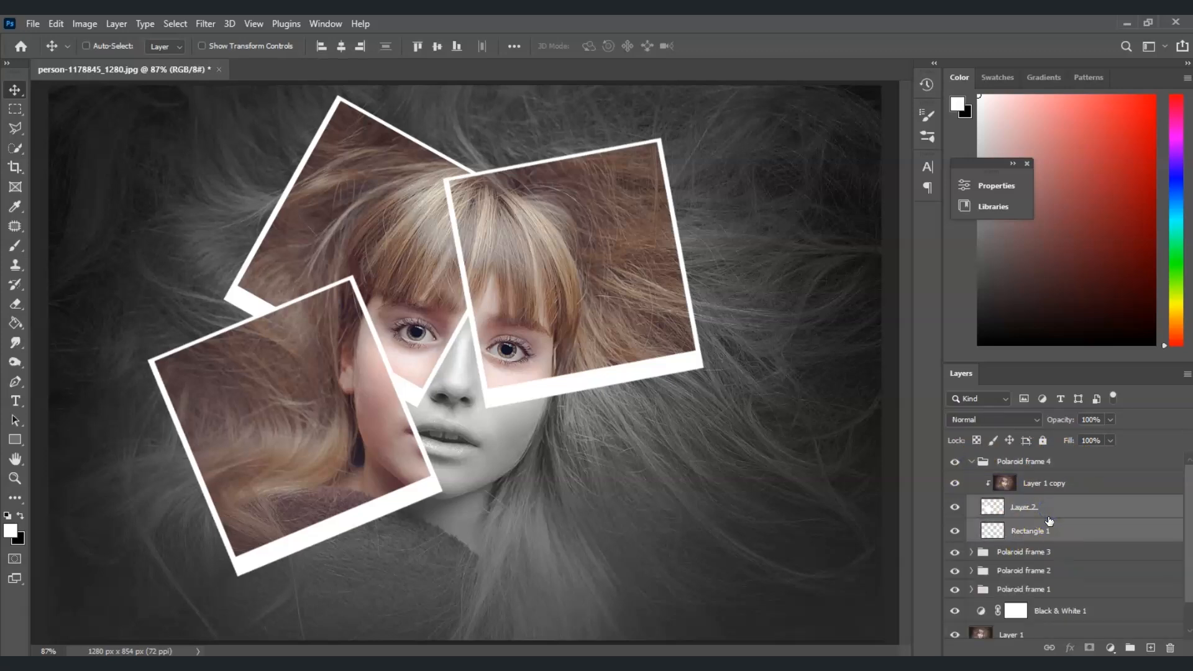
key(ctrl+t)
drag(342, 438, 618, 442)
drag(546, 235, 614, 259)
drag(526, 387, 515, 414)
drag(620, 286, 706, 342)
drag(551, 454, 576, 448)
key(Return)
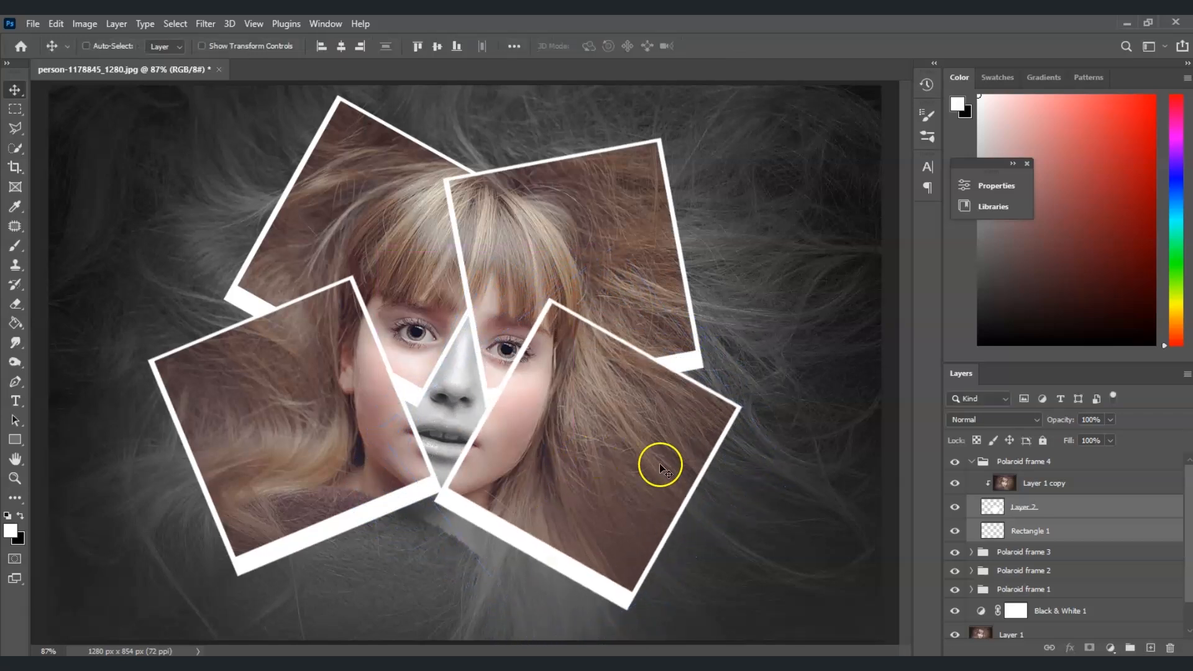
Duplicate the Polaroid frame 4 group and rename the copy "Polaroid frame5".
click(988, 462)
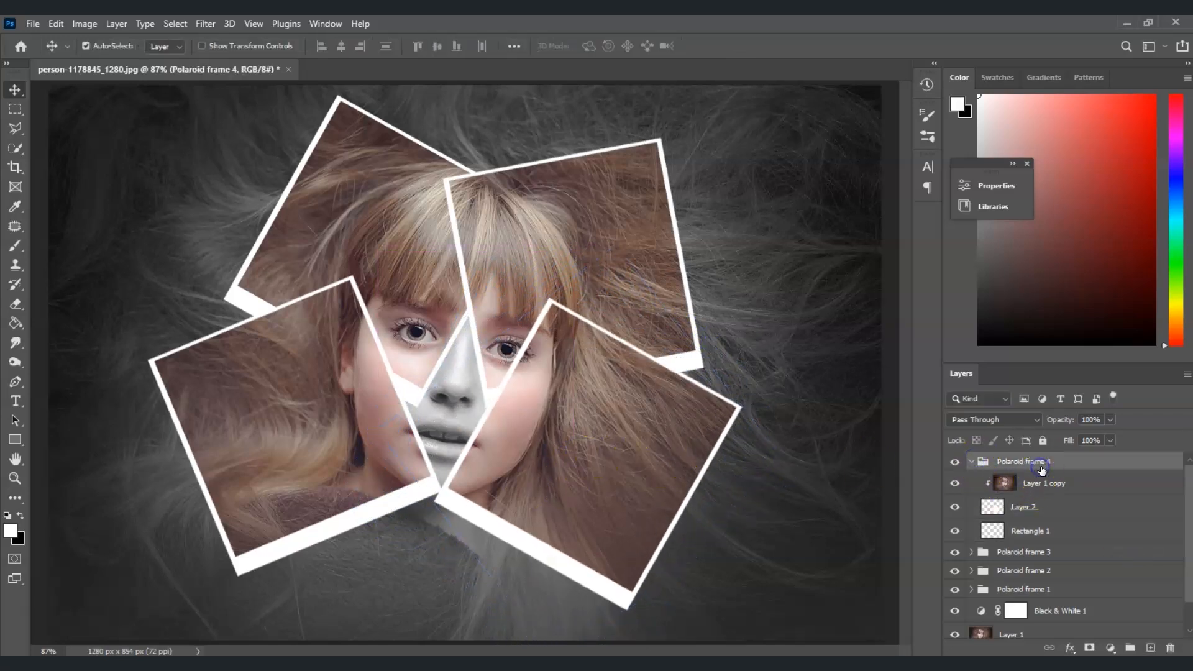
key(ctrl+j)
click(1015, 507)
click(972, 552)
click(1072, 463)
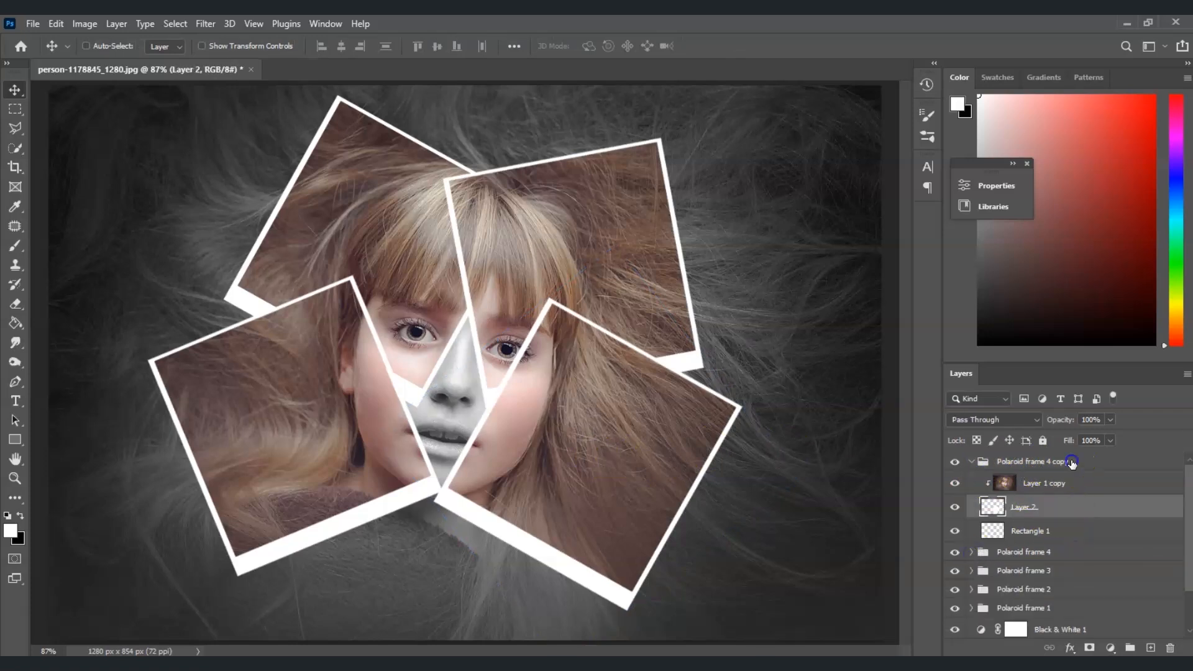
double_click(1072, 463)
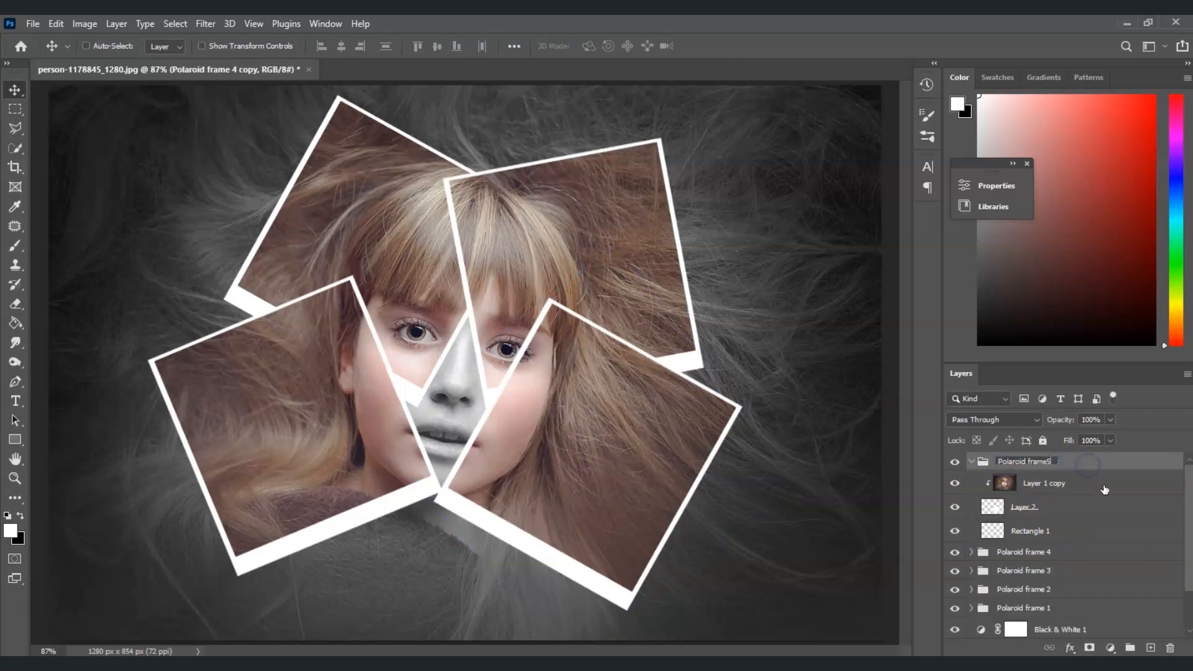
text(Polaroid frame5)
Move the fifth frame's Layer 2 and Rectangle 1 down over the chin and rotate them the other way.
click(1105, 525)
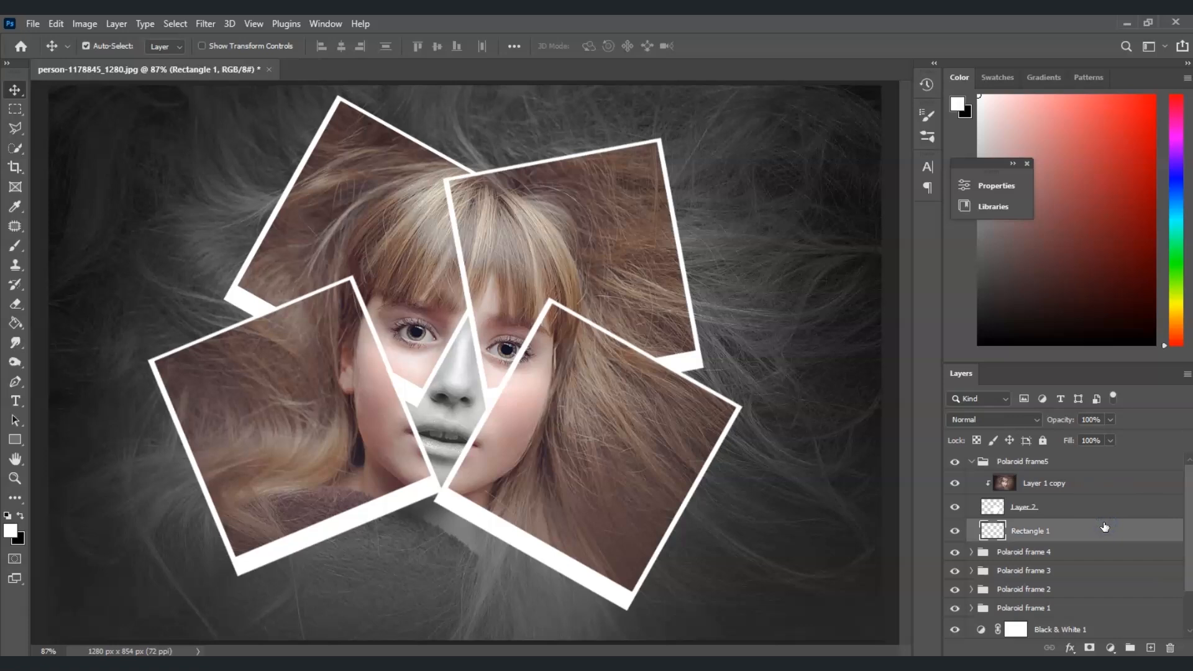
shift+click(1077, 507)
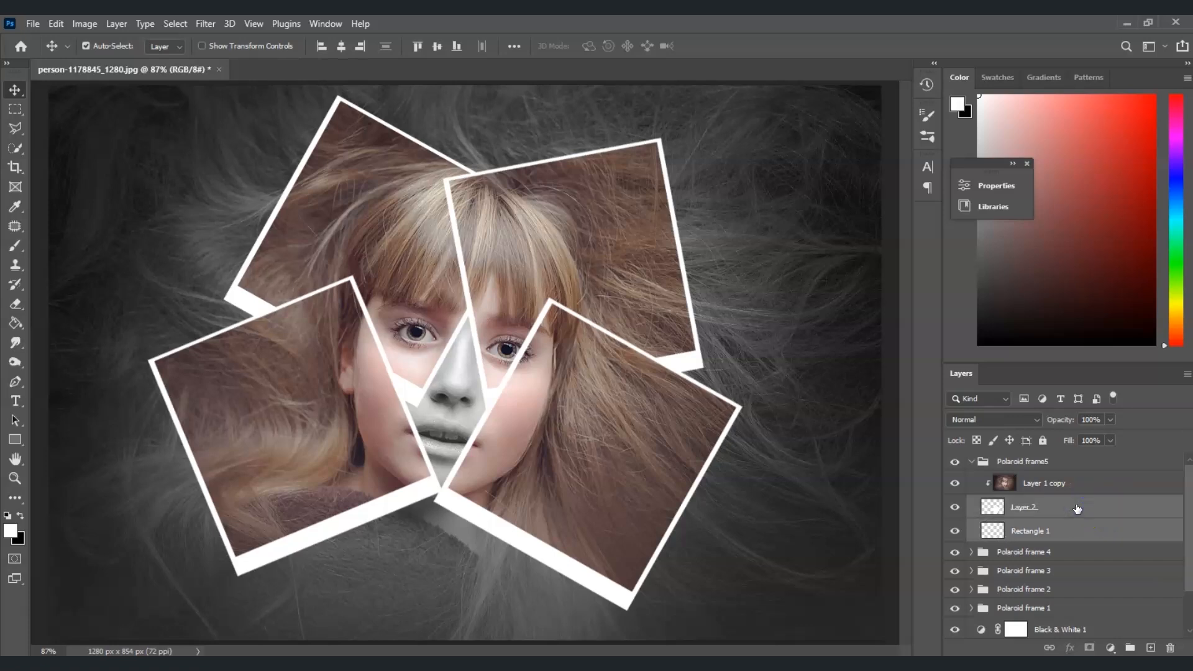
key(ctrl+t)
drag(669, 489, 530, 528)
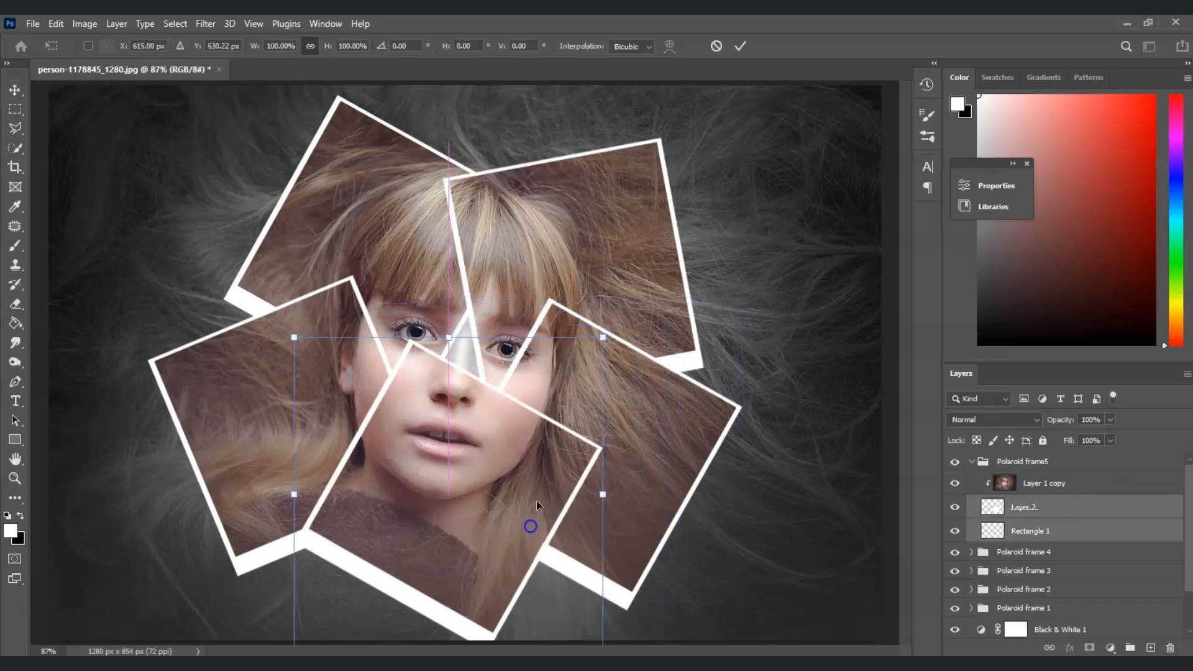
drag(627, 337, 589, 312)
drag(519, 368, 495, 390)
drag(427, 349, 220, 414)
drag(453, 551, 427, 540)
key(Return)
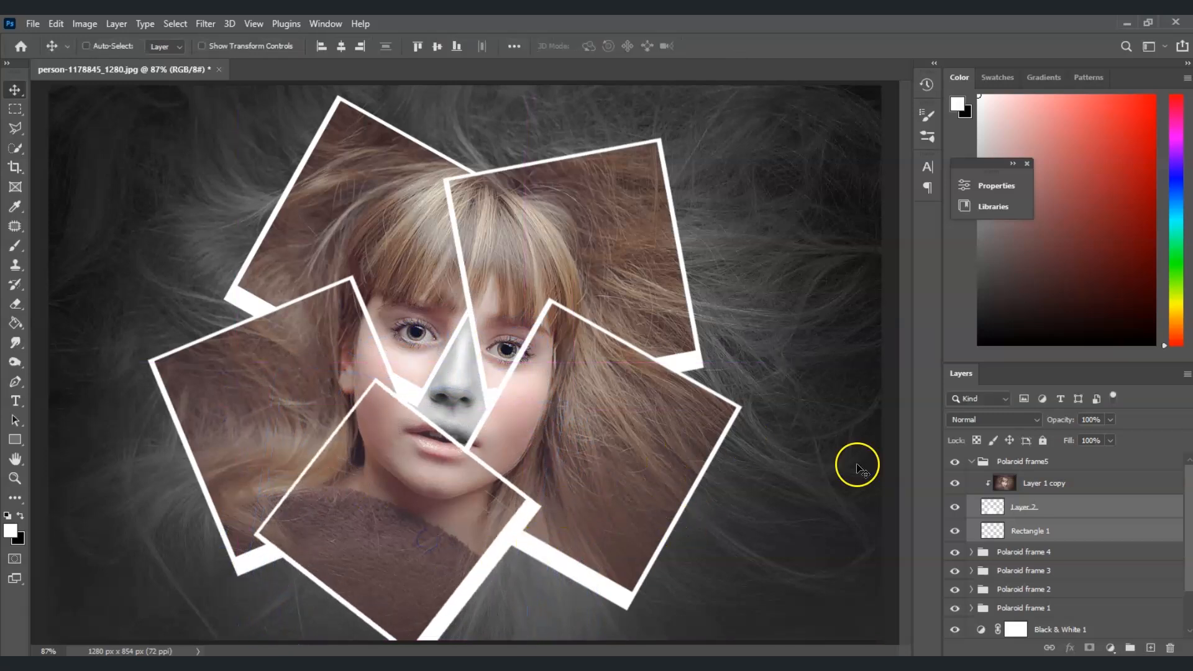
Duplicate the Polaroid frame5 group and rename the copy "Polaroid frame6".
click(972, 461)
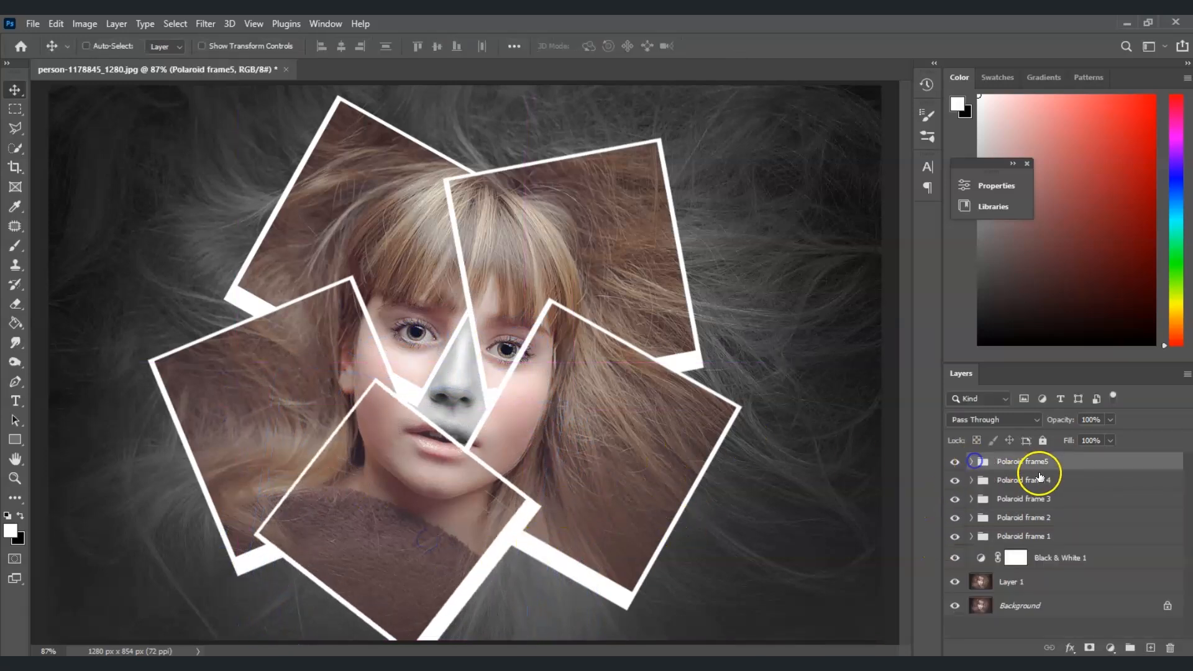
key(ctrl+j)
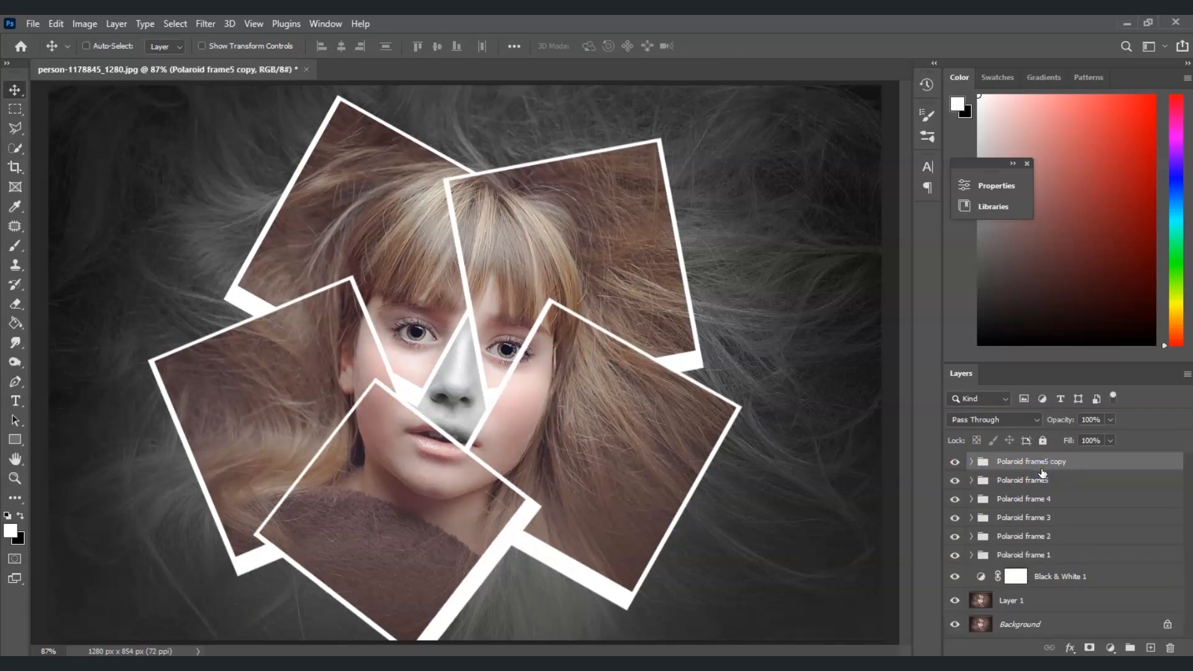
click(1040, 464)
drag(1049, 463, 1097, 463)
key(Return)
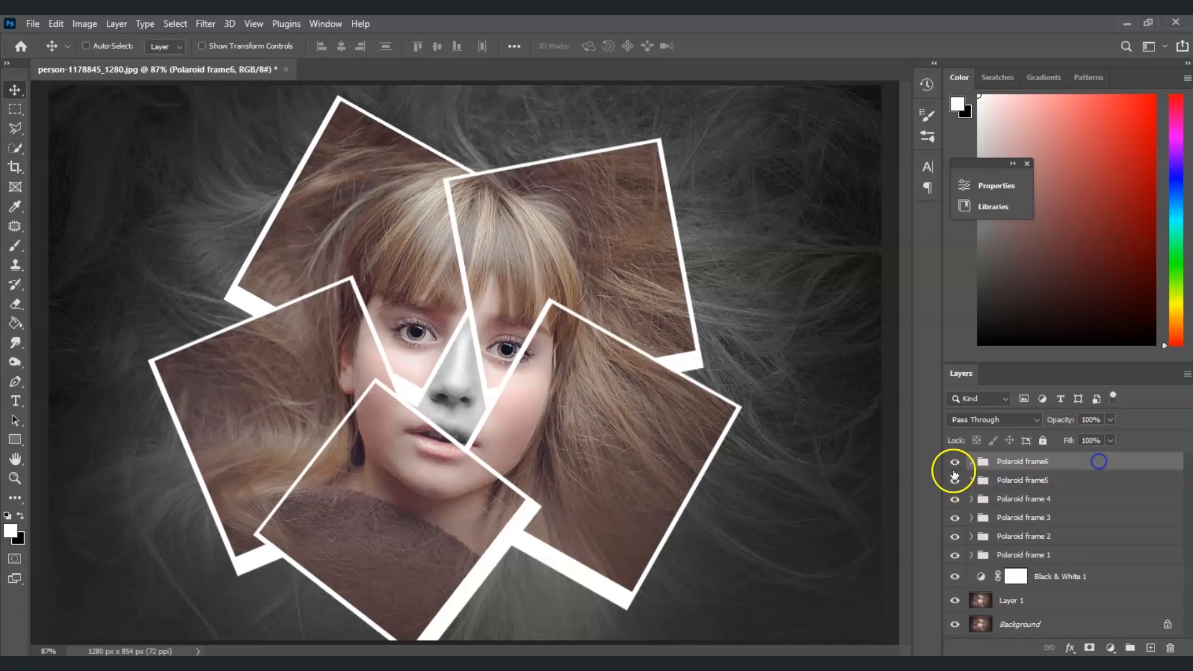
Move the sixth frame's Layer 2 and Rectangle 1 to the centre of the face and rotate them about 20°.
click(972, 462)
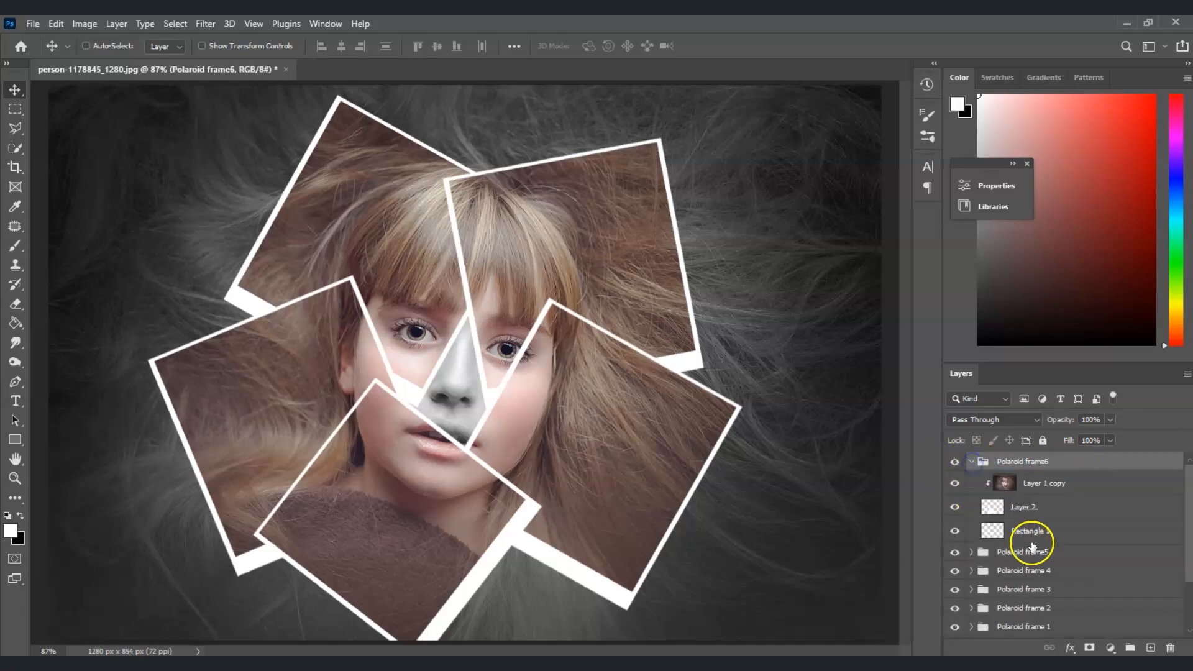
click(1025, 531)
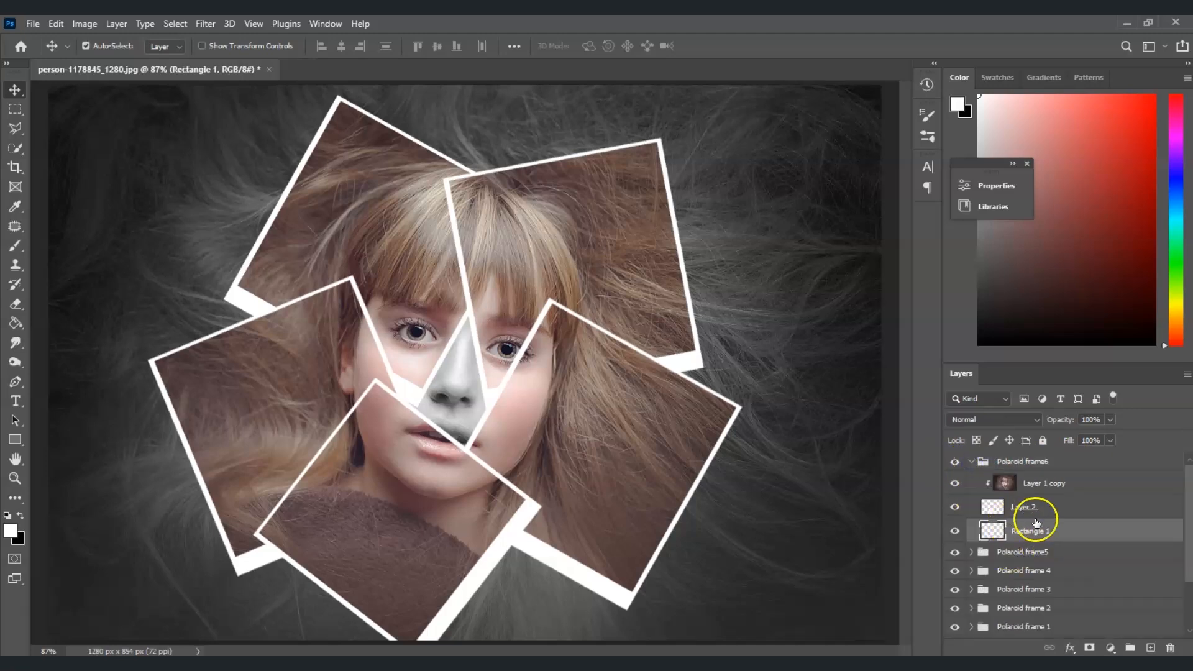
shift+click(1052, 509)
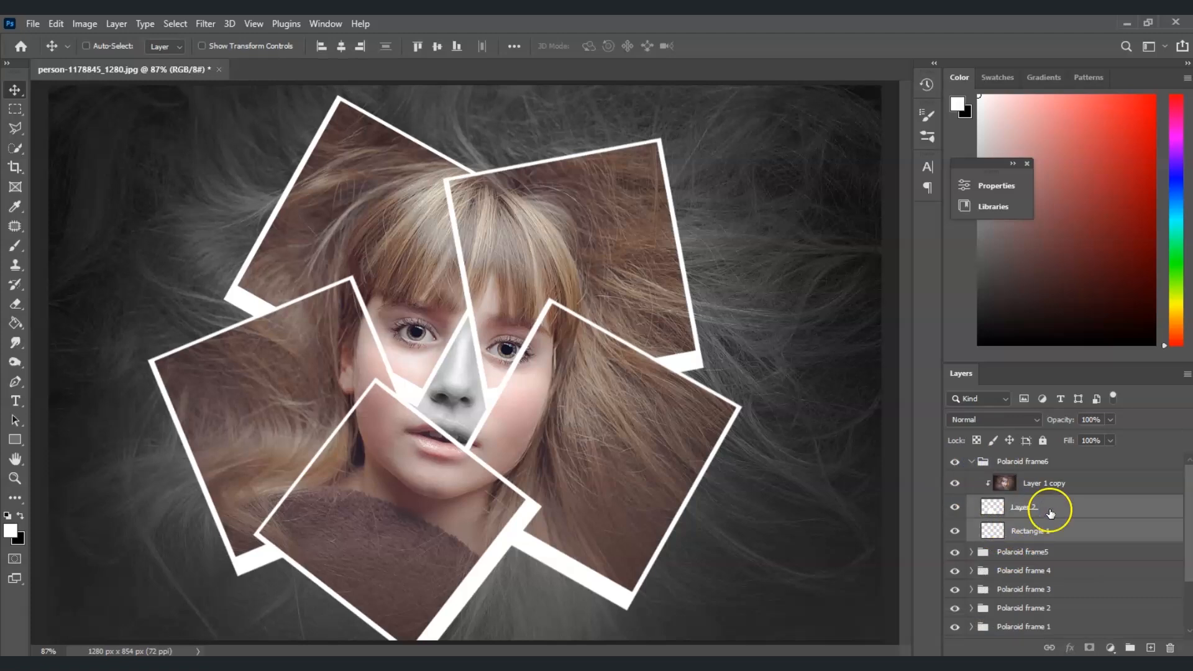
key(ctrl+t)
drag(481, 515, 525, 398)
drag(625, 264, 458, 341)
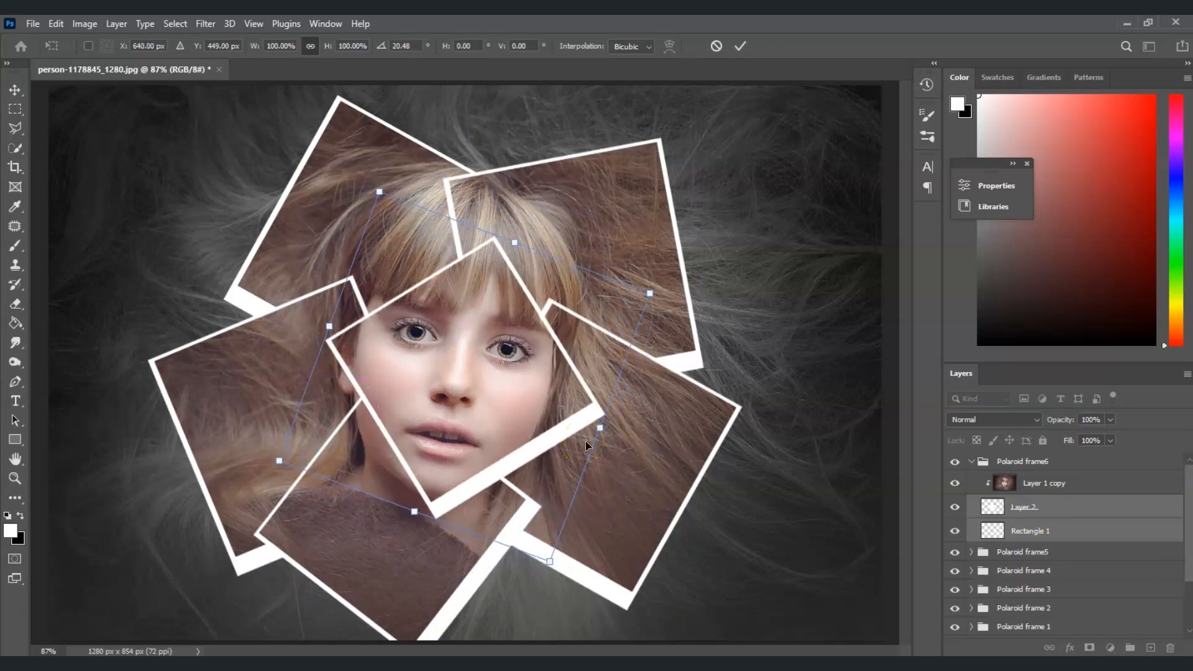
key(Return)
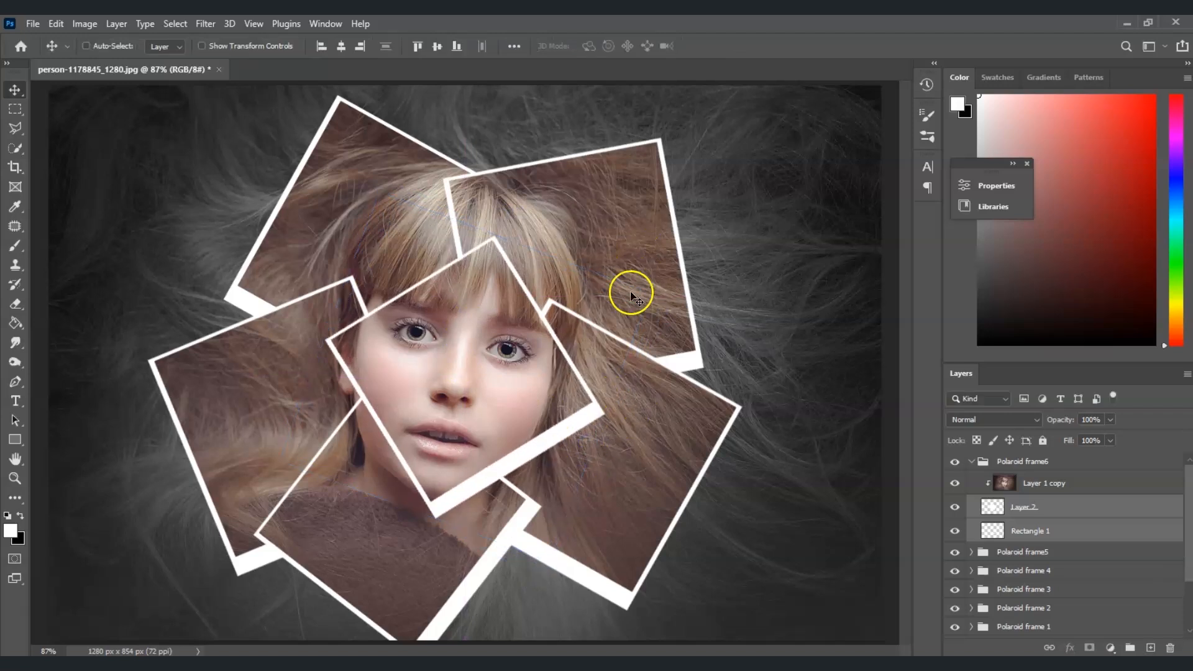
Duplicate Layer 1 to the top of the layer stack and hide the copy.
scroll(954, 584, down, 3)
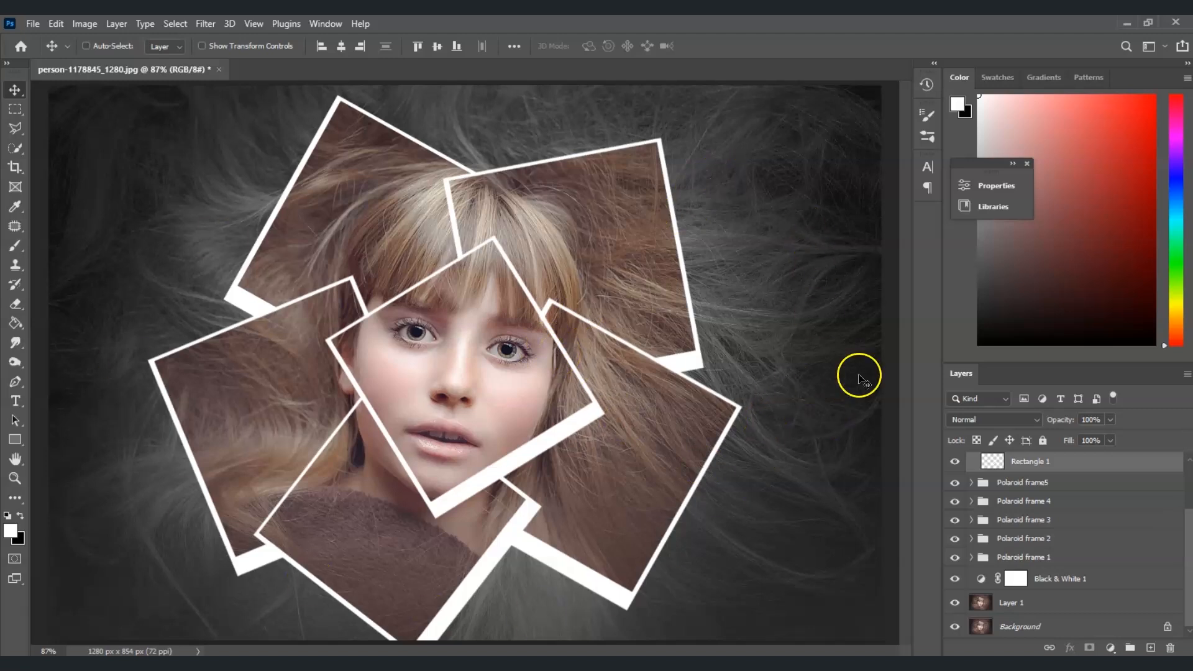
click(1012, 608)
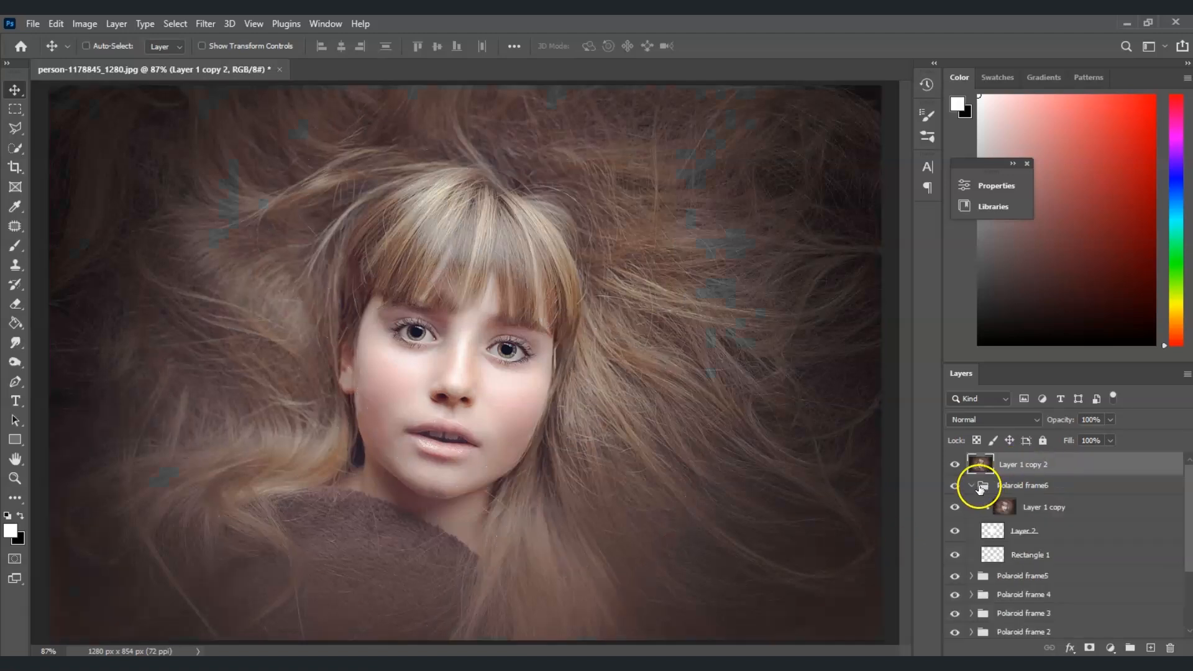
click(955, 464)
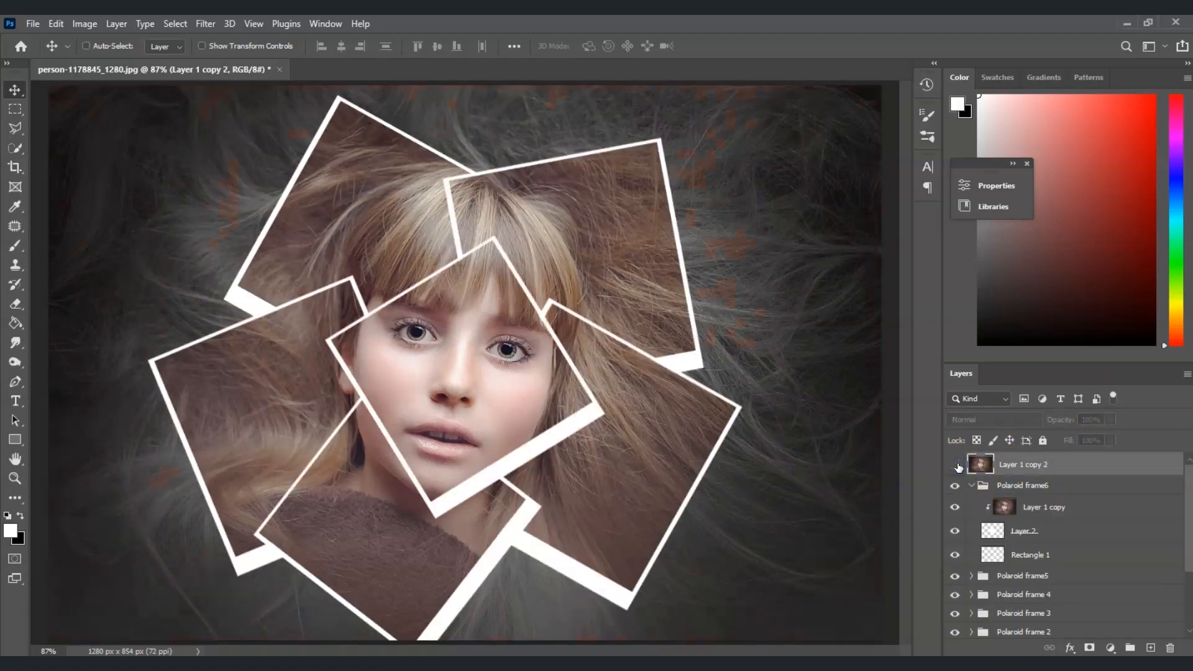